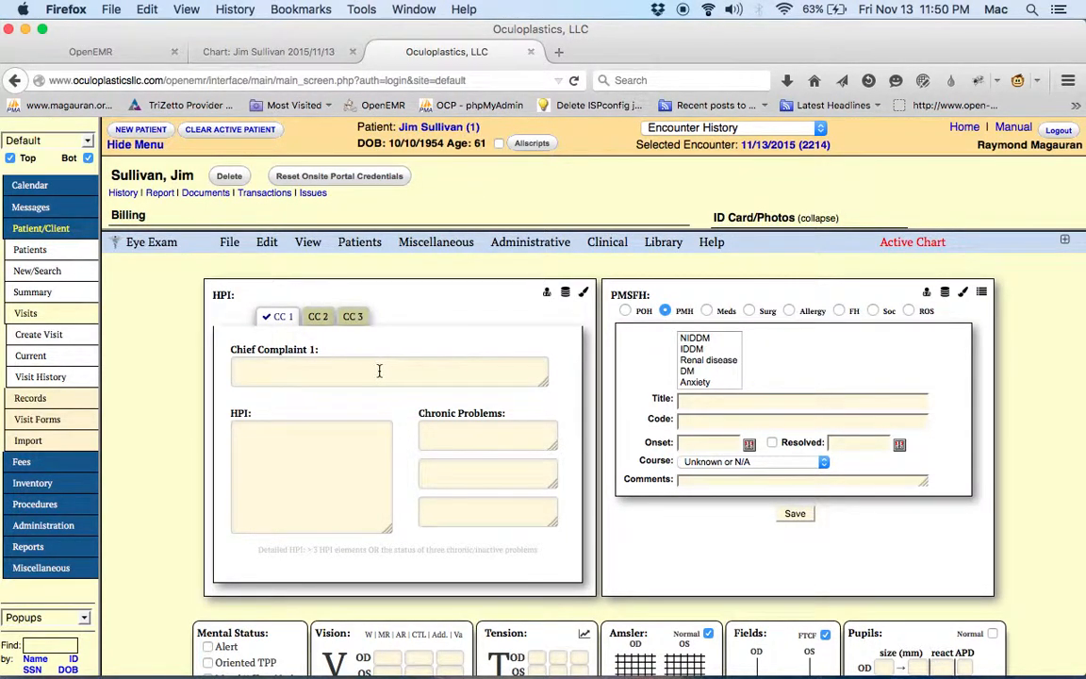
{"action": "left_click", "coordinate": [316, 375]}
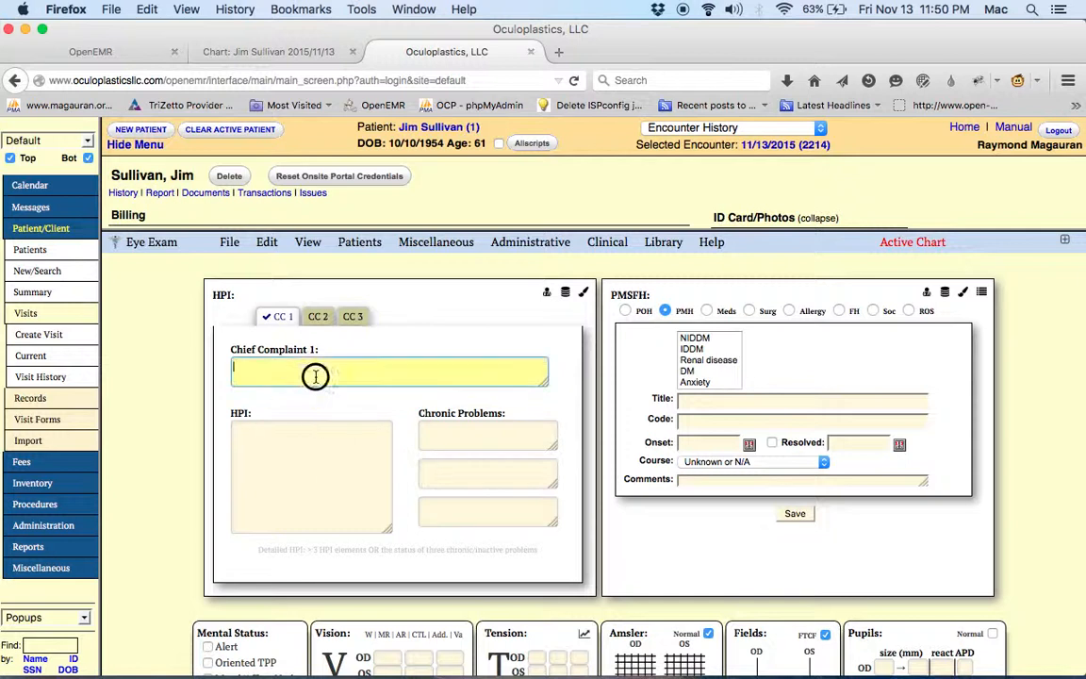
{"action": "key", "text": "Tab"}
{"action": "left_click", "coordinate": [471, 428]}
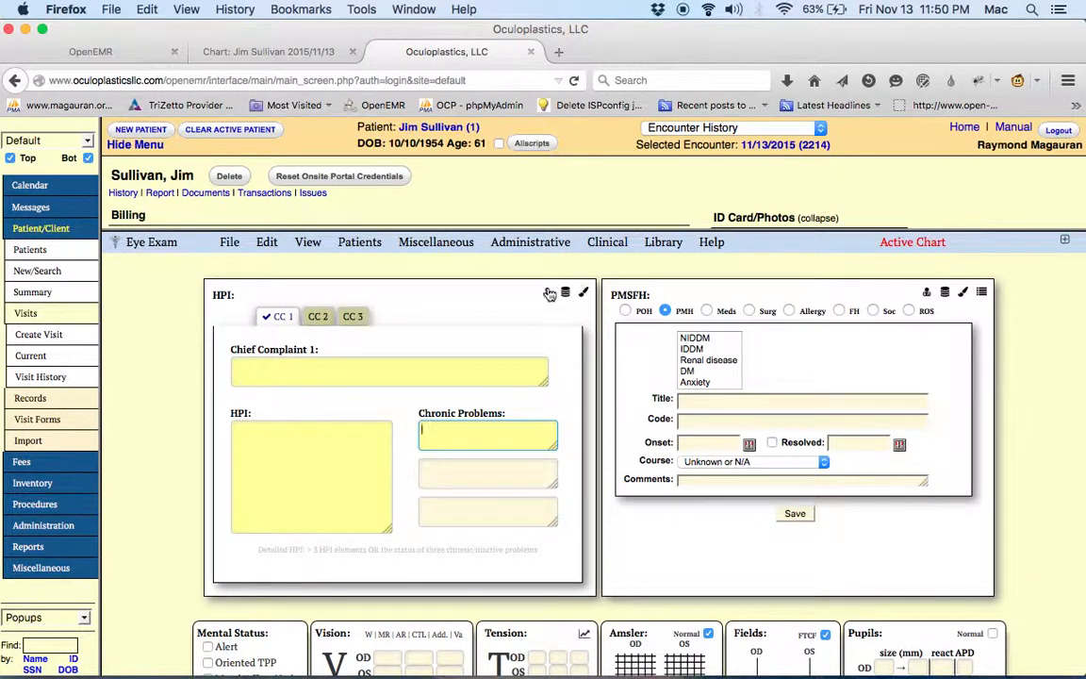
Step: Open the eye exam chart in full-screen mode and take ownership of the locked form
{"action": "left_click", "coordinate": [1065, 241]}
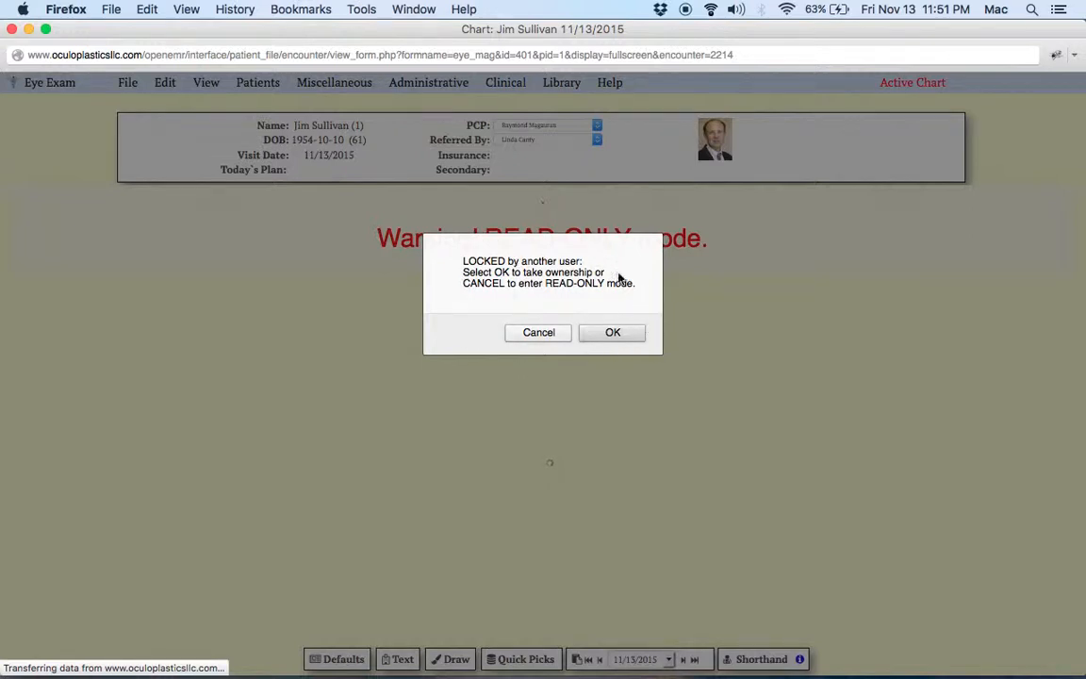
{"action": "left_click", "coordinate": [616, 334]}
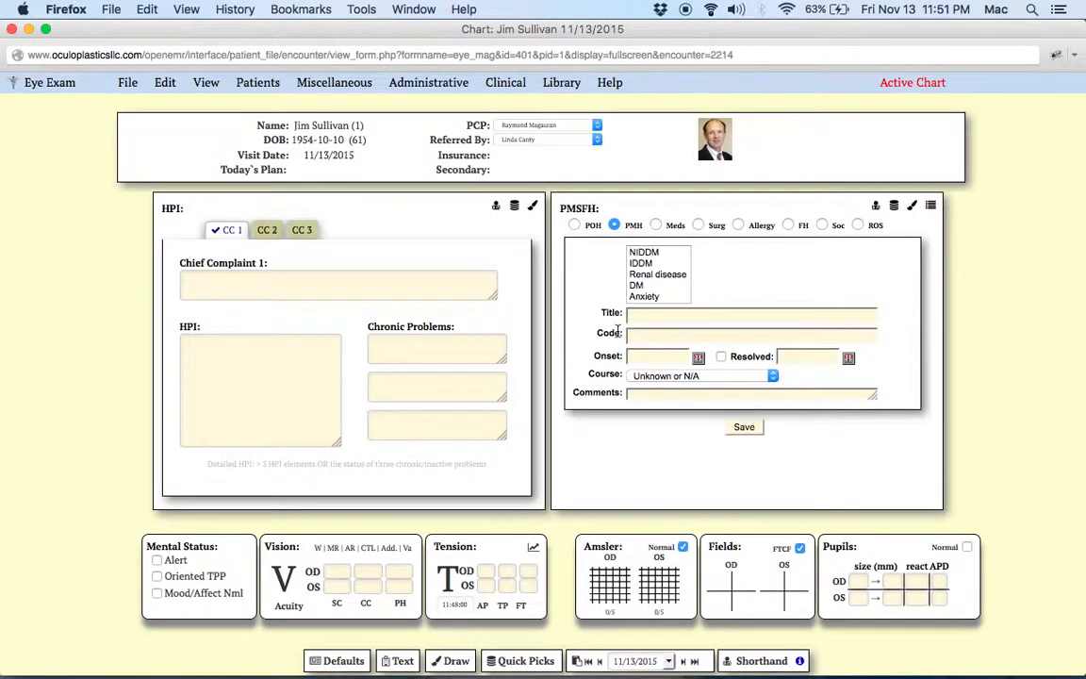
Step: Show the Shorthand entry box for the HPI section and enlarge its text area
{"action": "left_click", "coordinate": [497, 211]}
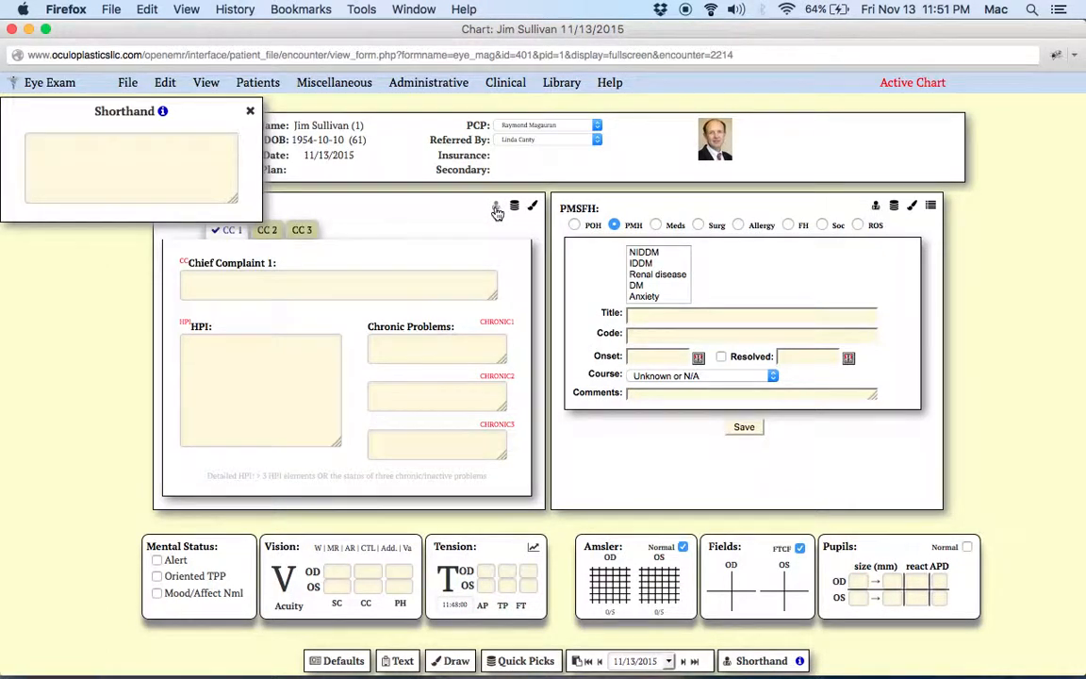
{"action": "left_click", "coordinate": [204, 84]}
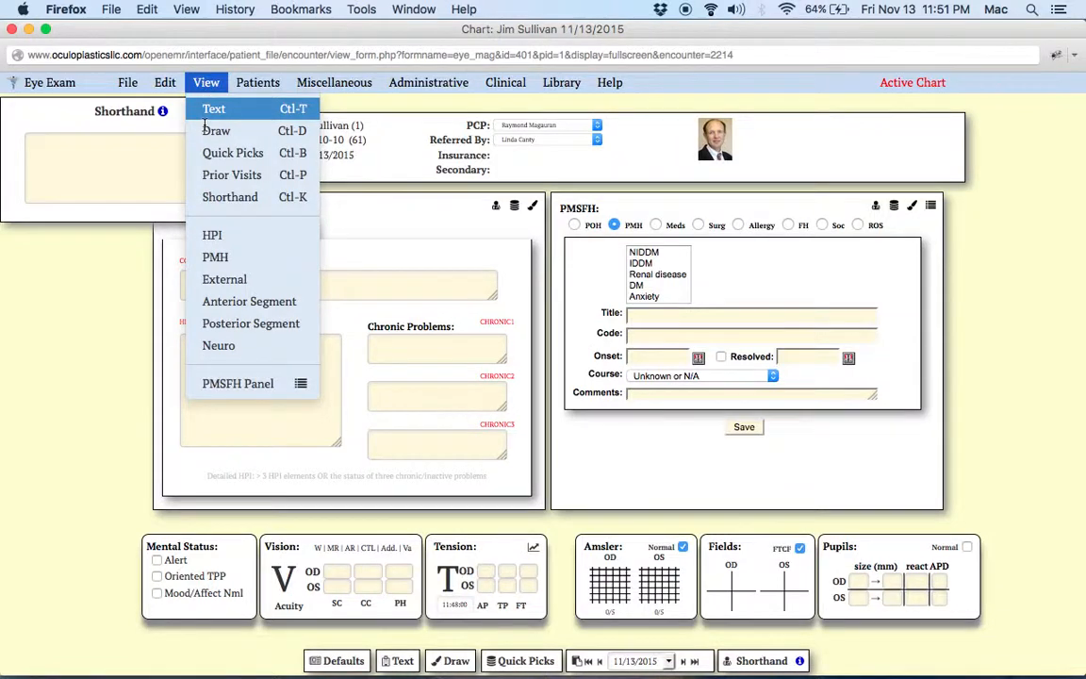
{"action": "left_click", "coordinate": [227, 196]}
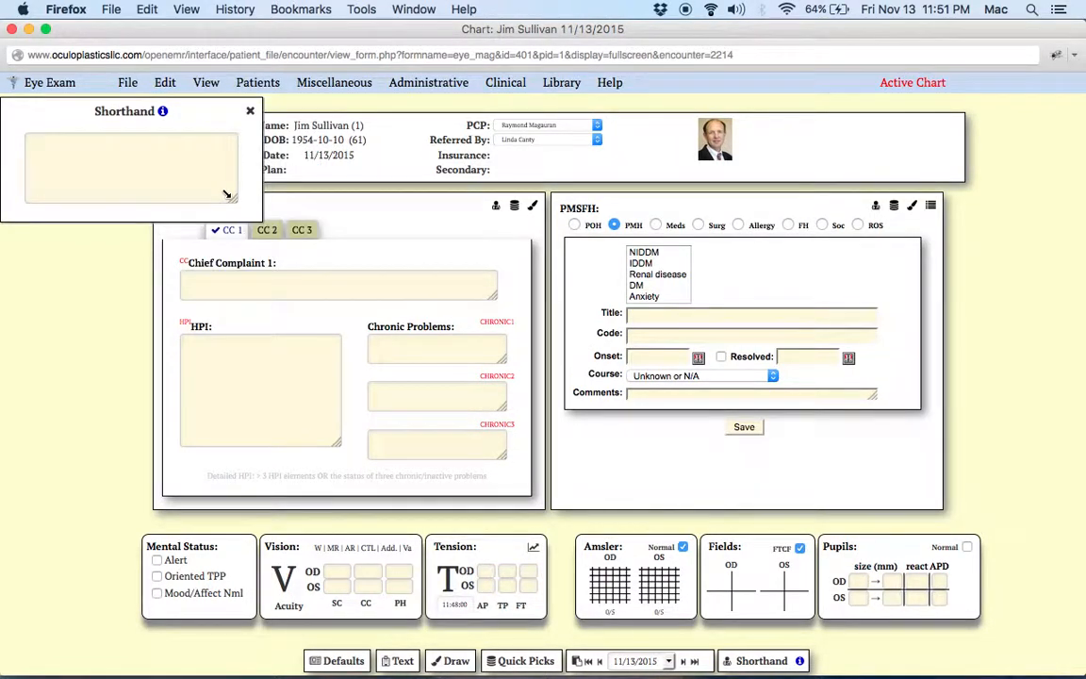
{"action": "left_click_drag", "start_coordinate": [232, 199], "coordinate": [378, 315]}
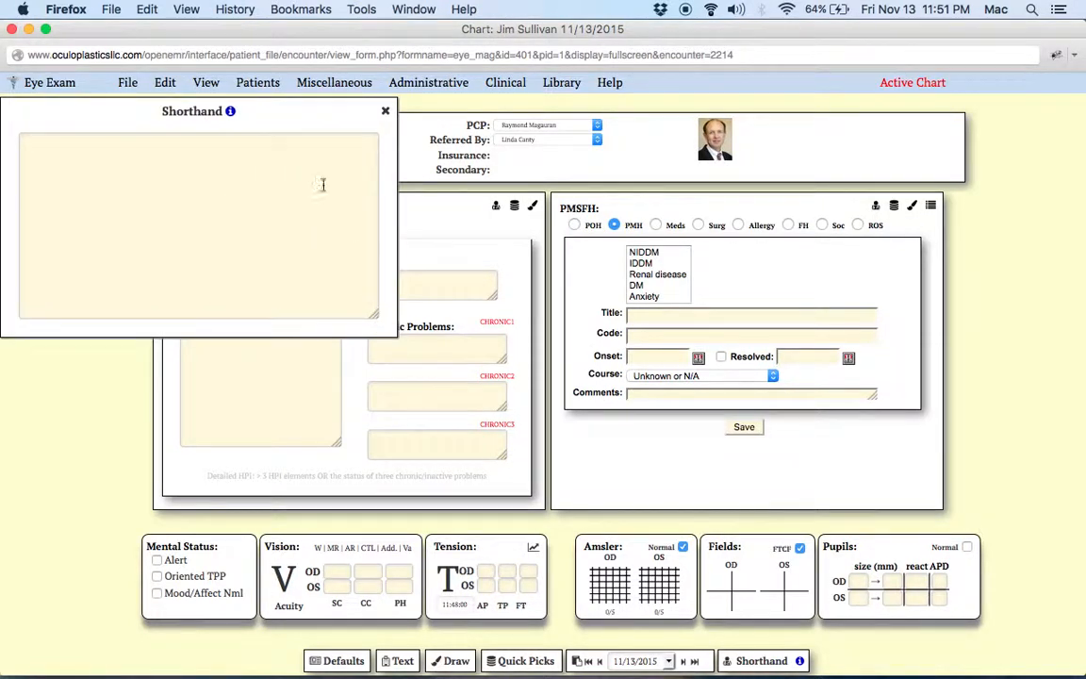
{"action": "mouse_move", "coordinate": [263, 101]}
{"action": "left_mouse_down"}
{"action": "mouse_move", "coordinate": [712, 189]}
{"action": "mouse_move", "coordinate": [971, 85]}
{"action": "mouse_move", "coordinate": [930, 110]}
{"action": "mouse_move", "coordinate": [649, 145]}
{"action": "mouse_move", "coordinate": [303, 136]}
{"action": "mouse_move", "coordinate": [259, 97]}
{"action": "mouse_move", "coordinate": [269, 93]}
{"action": "mouse_move", "coordinate": [268, 109]}
{"action": "left_mouse_up"}
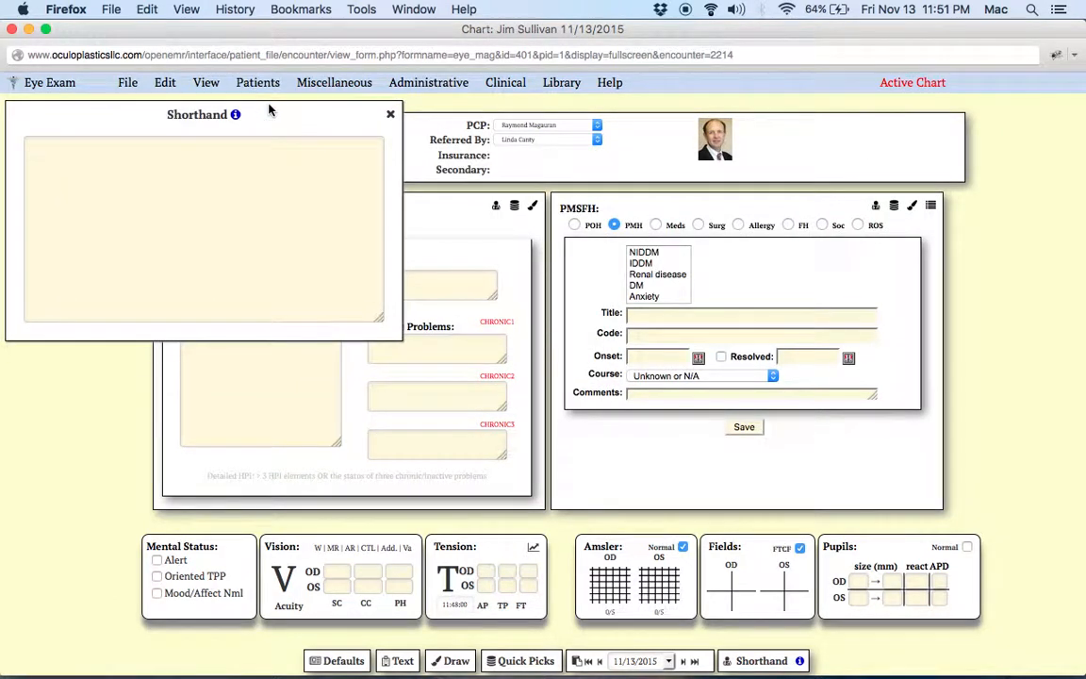
{"action": "left_click", "coordinate": [212, 164]}
{"action": "type", "text": "field.text;"}
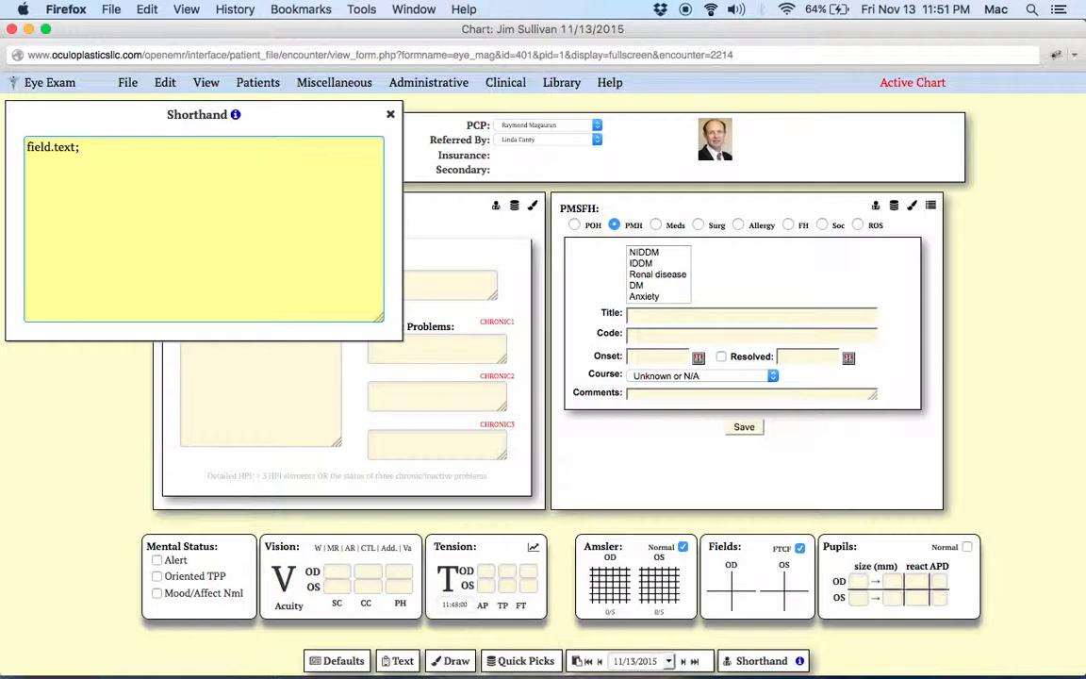
{"action": "key", "text": "BackSpace"}
{"action": "key", "text": "BackSpace"}
{"action": "key", "text": "BackSpace"}
{"action": "key", "text": "BackSpace"}
{"action": "key", "text": "BackSpace"}
{"action": "key", "text": "BackSpace"}
{"action": "key", "text": "BackSpace"}
{"action": "key", "text": "BackSpace"}
{"action": "key", "text": "BackSpace"}
{"action": "key", "text": "BackSpace"}
{"action": "key", "text": "BackSpace"}
Step: Move the Shorthand box clear of the HPI section, then close and reopen it from HPI
{"action": "left_click_drag", "start_coordinate": [264, 114], "coordinate": [920, 117]}
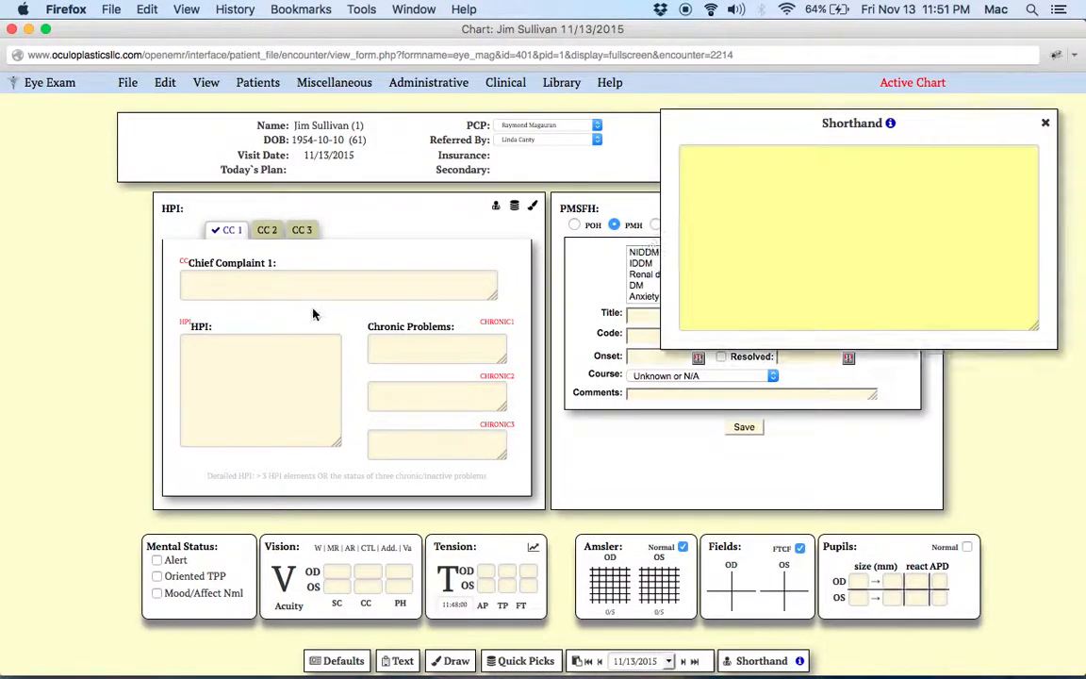
{"action": "left_click", "coordinate": [1046, 126]}
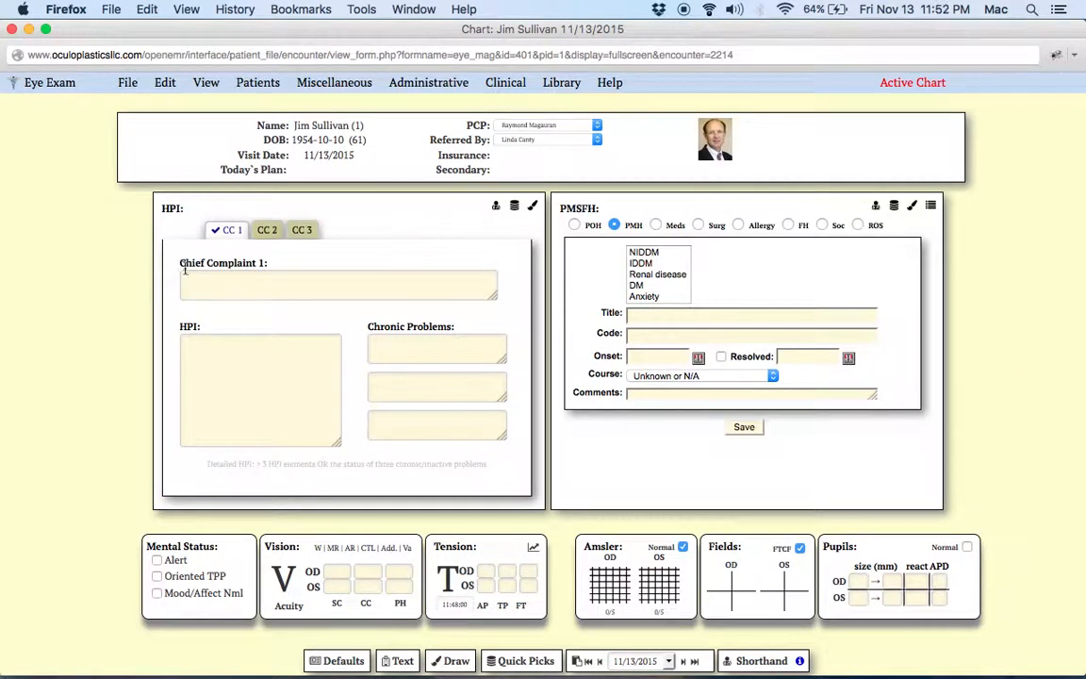
{"action": "left_click", "coordinate": [496, 208]}
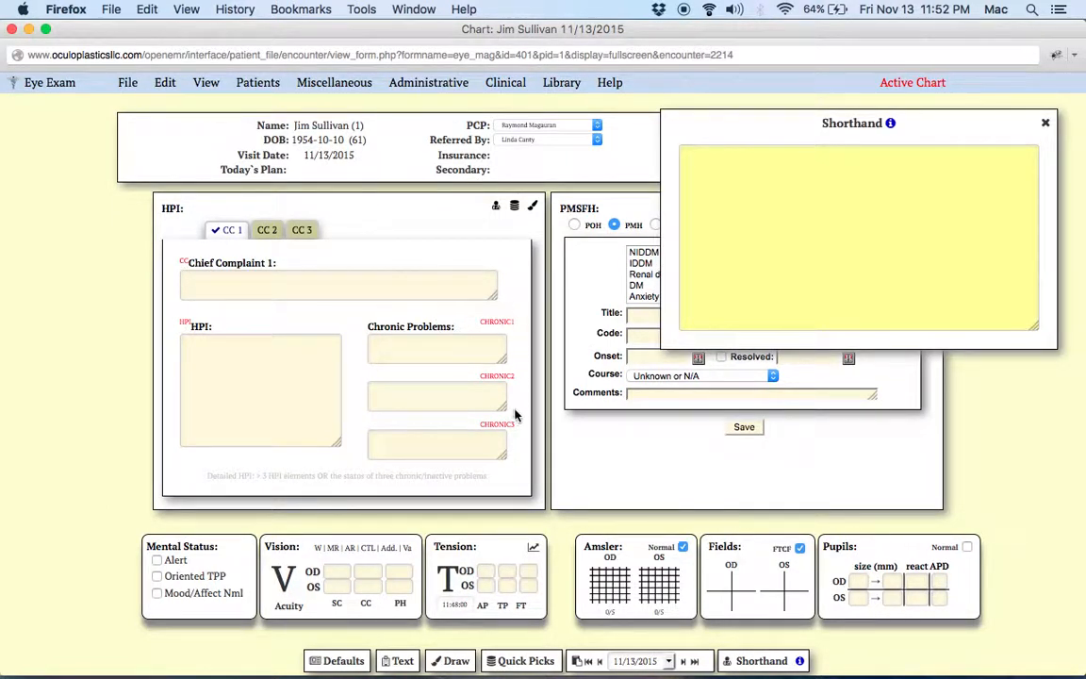
Step: Enter the chief complaint in the Shorthand box as cc."My vision is blue".;
{"action": "left_click", "coordinate": [746, 206]}
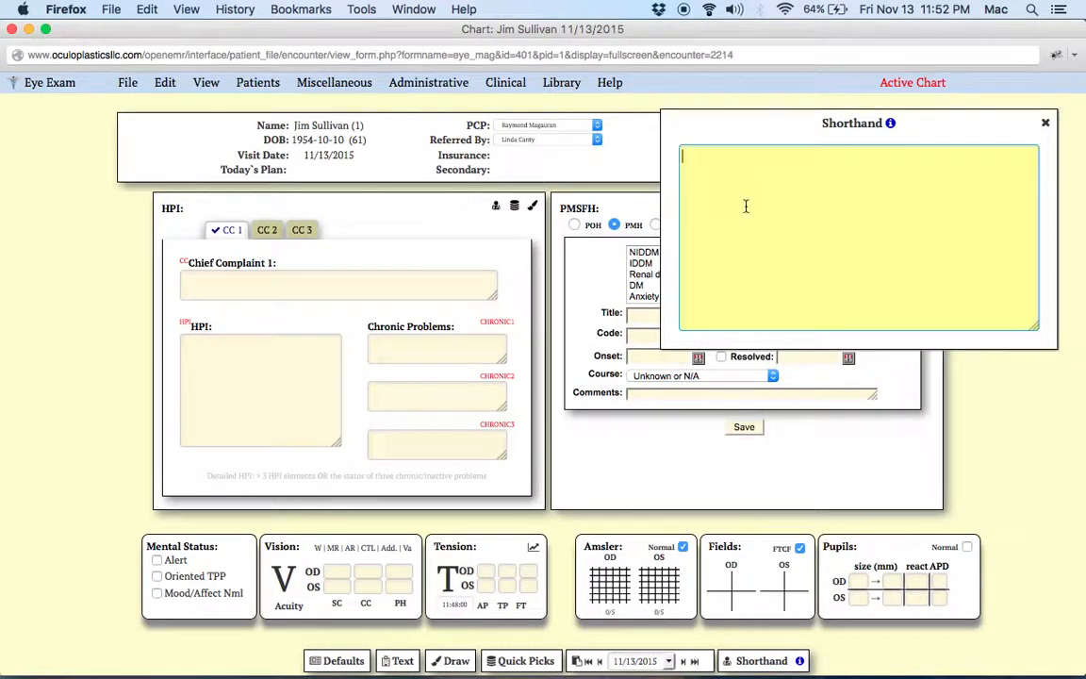
{"action": "type", "text": "cc.\"My vision is blue\"."}
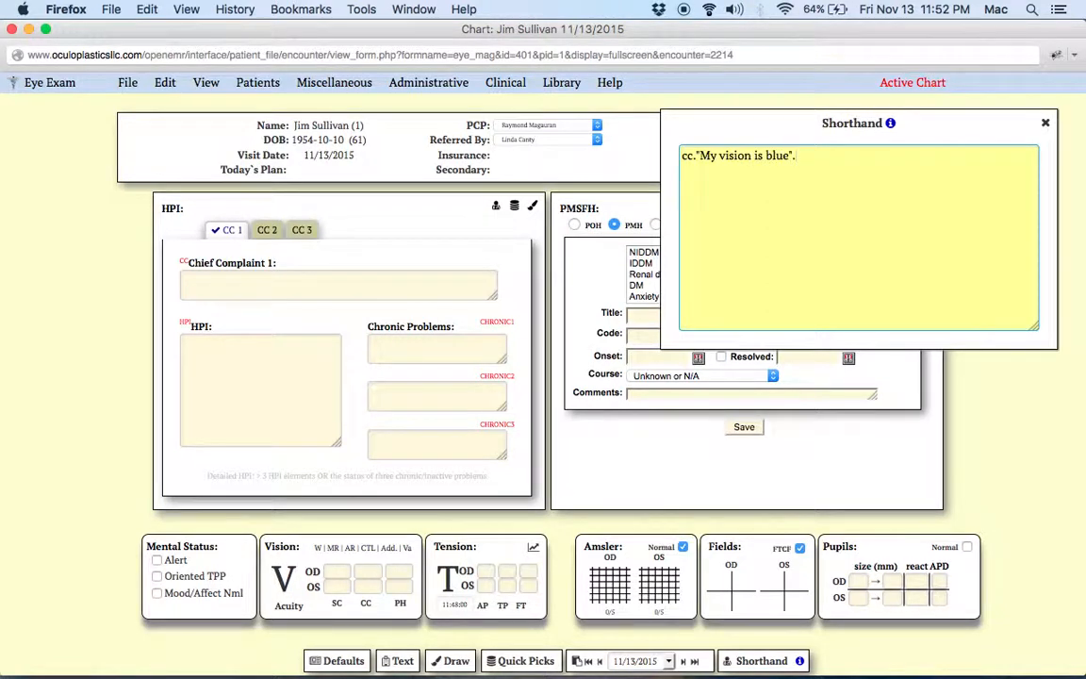
{"action": "type", "text": ";HPI:Since cataract surgery OS "}
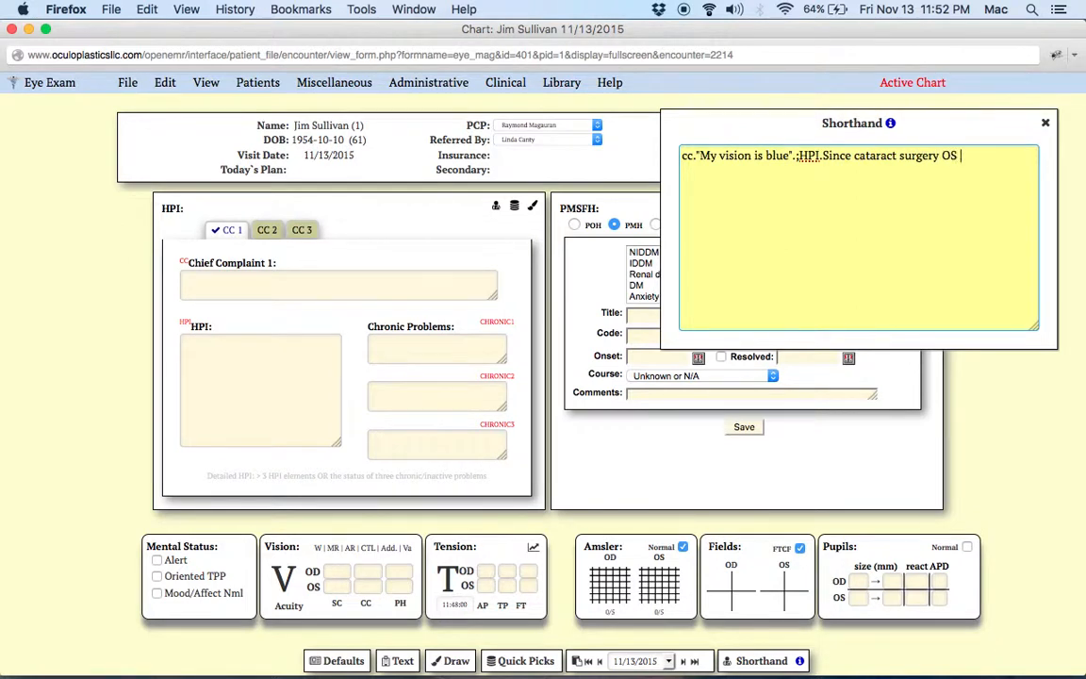
{"action": "type", "text": "the pt complaining that ev"}
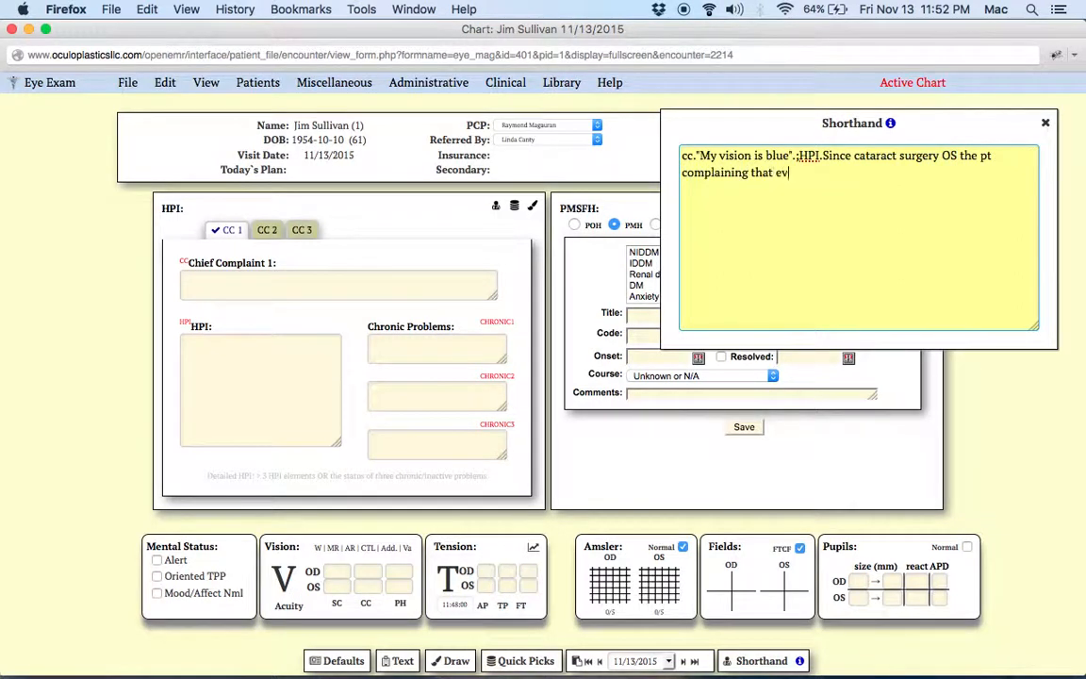
{"action": "type", "text": "erything has a blue gue"}
Step: Add the shorthand entry HPI.Since cataract surgery OS the pt complaining that everything has a blue hue, especially his skin
{"action": "key", "text": "BackSpace"}
{"action": "key", "text": "BackSpace"}
{"action": "key", "text": "BackSpace"}
{"action": "type", "text": "hue, e"}
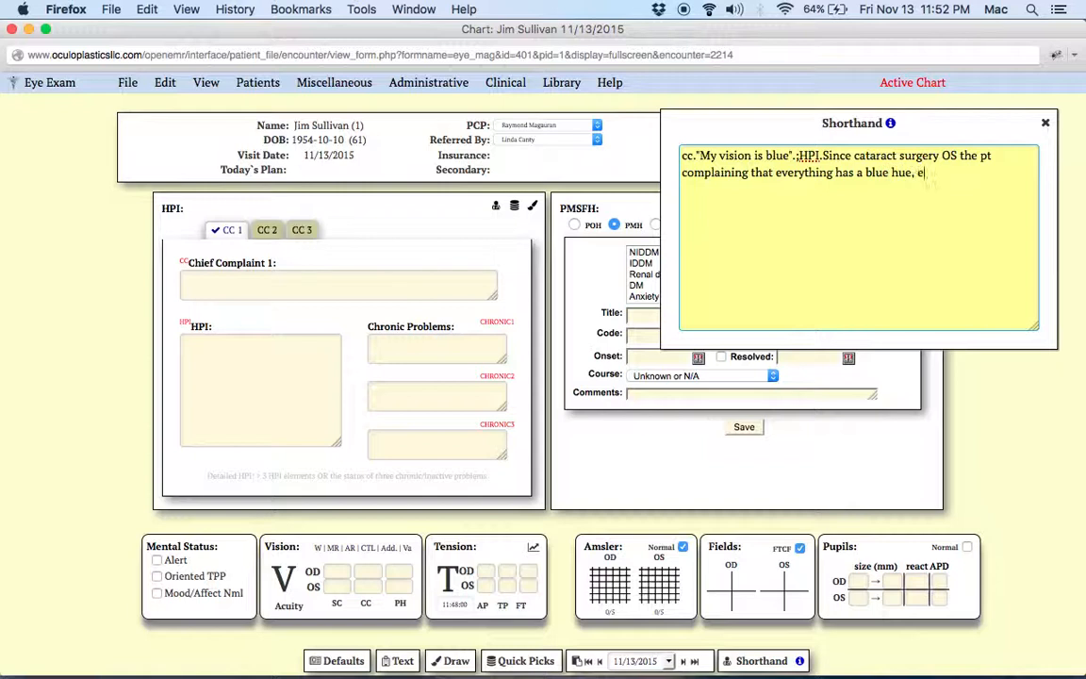
{"action": "type", "text": "specially his skin."}
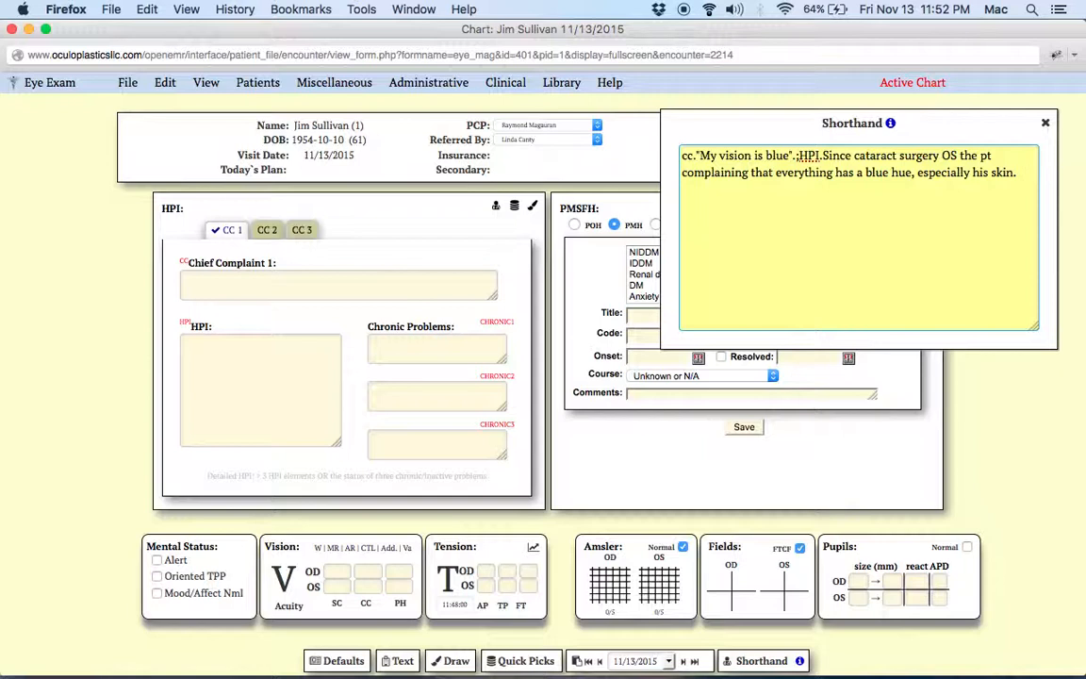
Step: Add the past medical history to the shorthand as ;PMH.DM.HTN.Asthma.CRI
{"action": "type", "text": ";PMH.DM"}
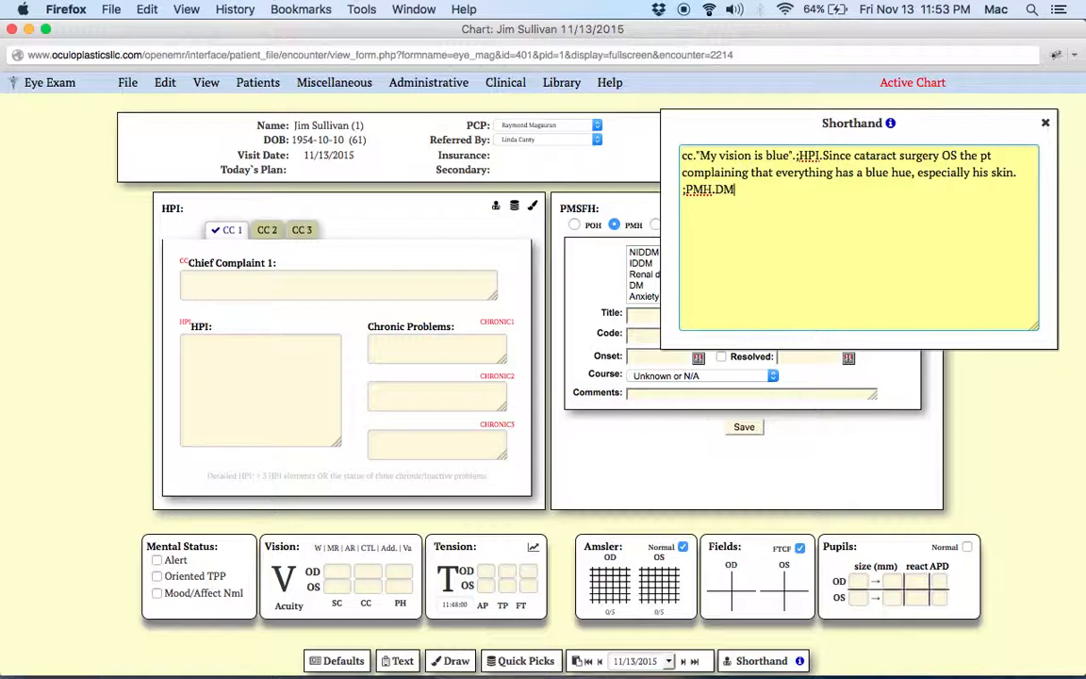
{"action": "type", "text": ".HTN.Asthma."}
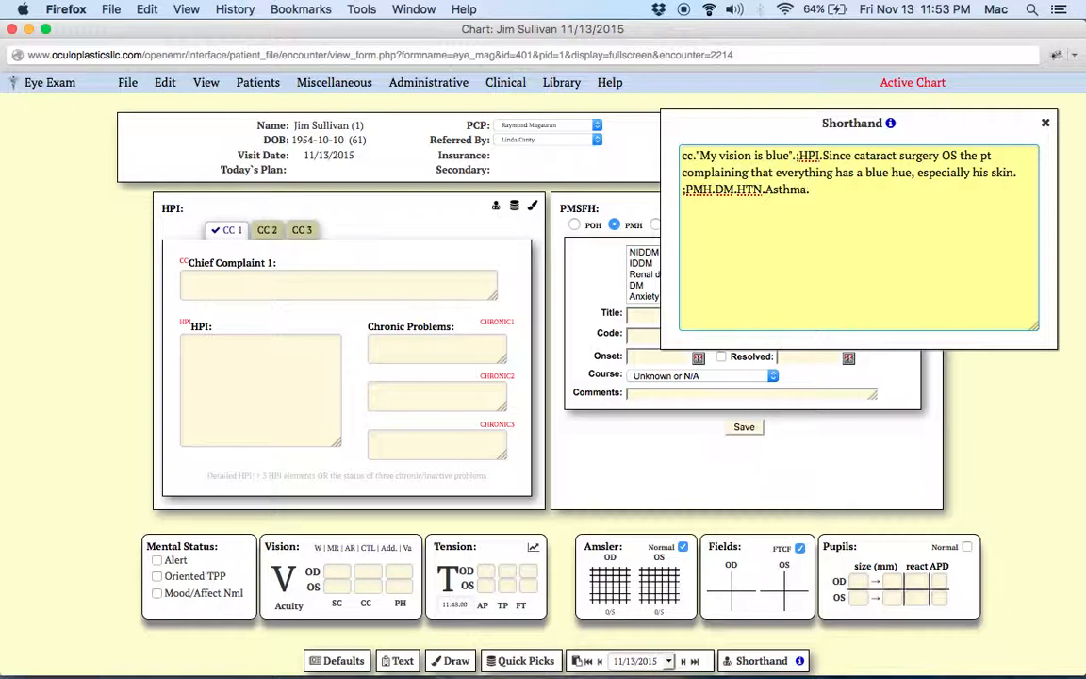
{"action": "type", "text": "CRI;Meds.Lasix 8"}
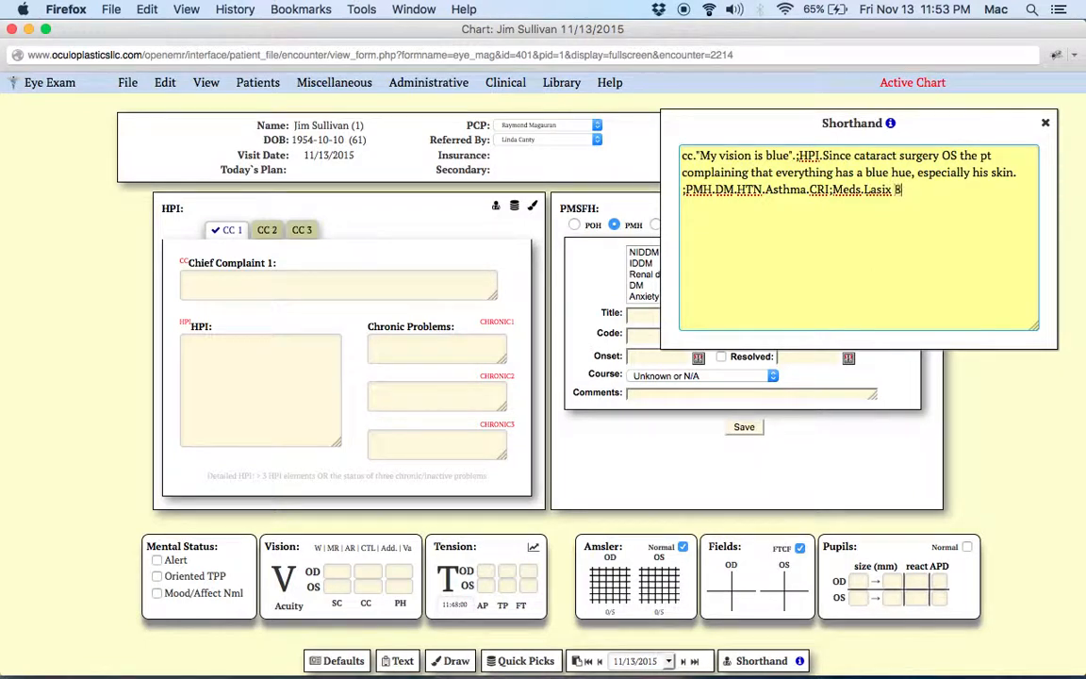
{"action": "type", "text": "-0mg/day.Plaquenil"}
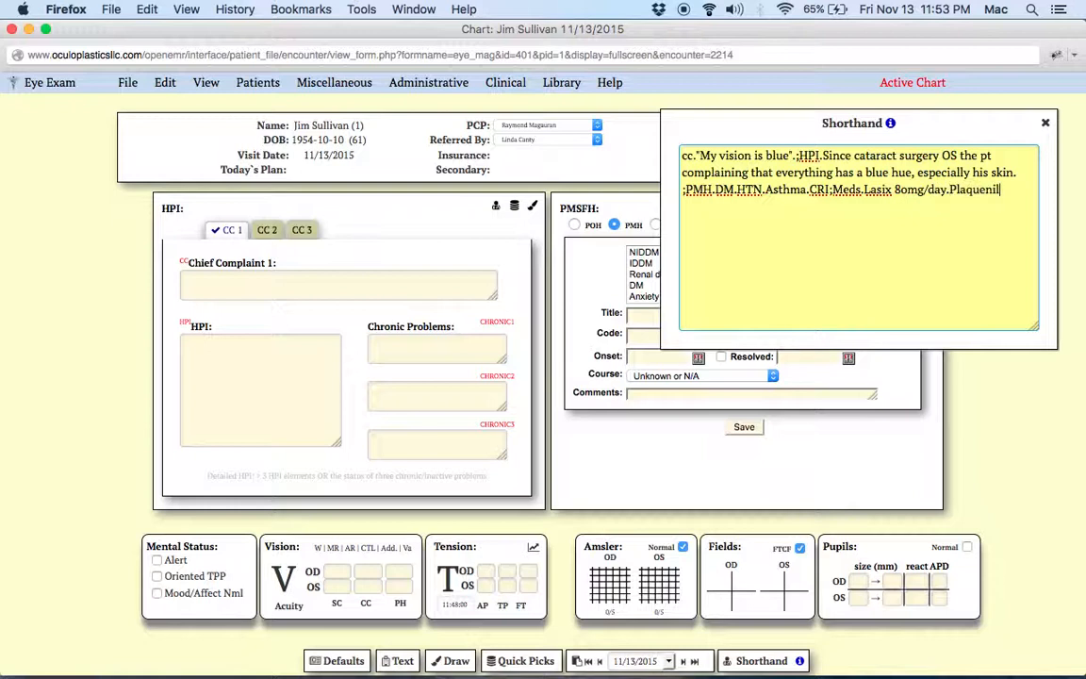
{"action": "type", "text": " 600mg/day"}
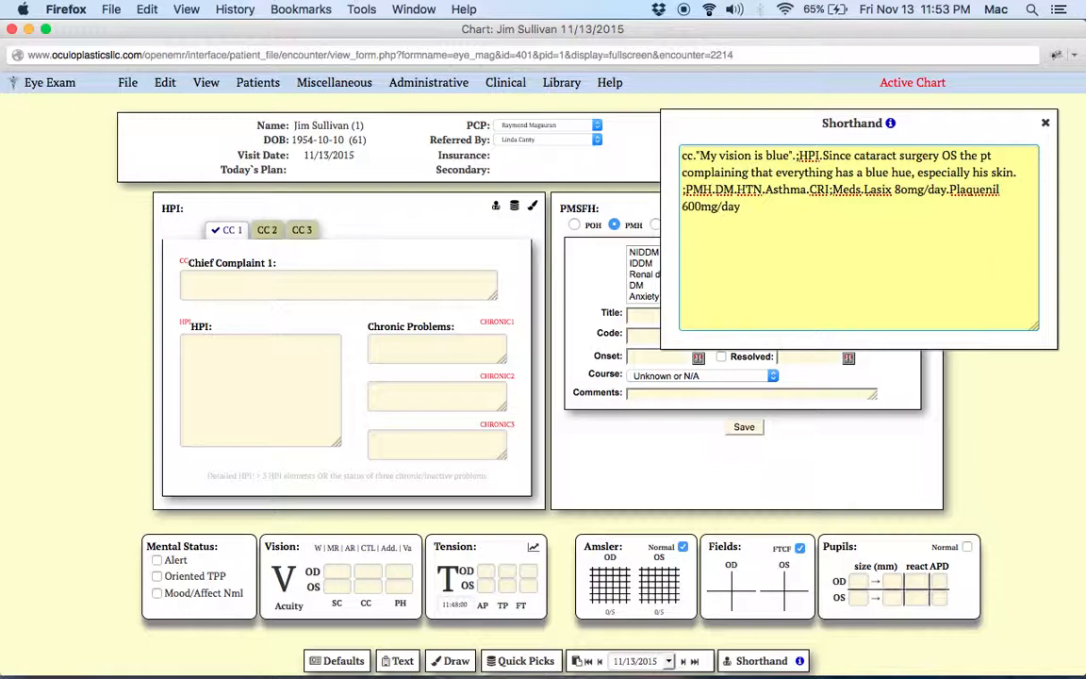
{"action": "type", "text": ".TImolol 0.5% GF"}
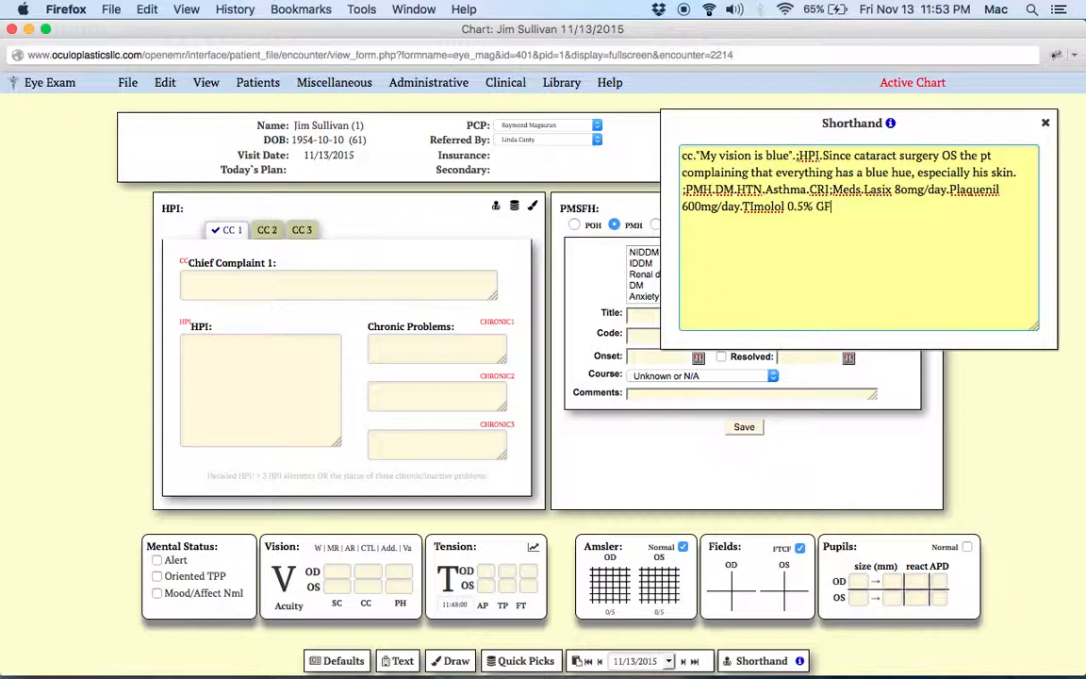
{"action": "type", "text": "S QHS OU.;All.P"}
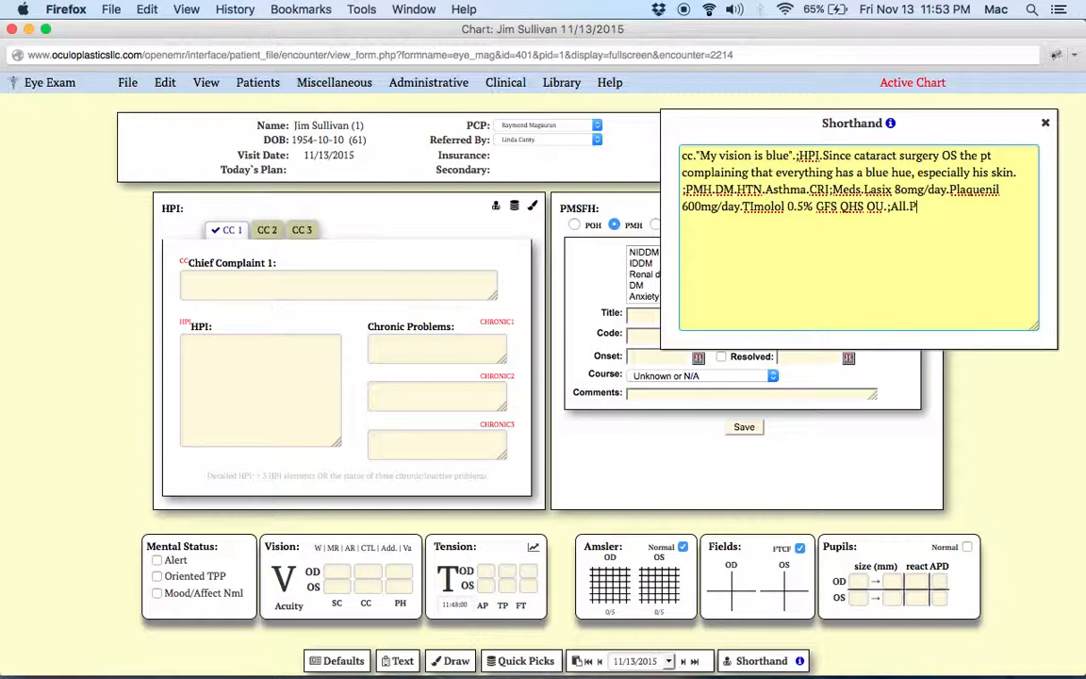
{"action": "type", "text": "CN hives.Sulfa"}
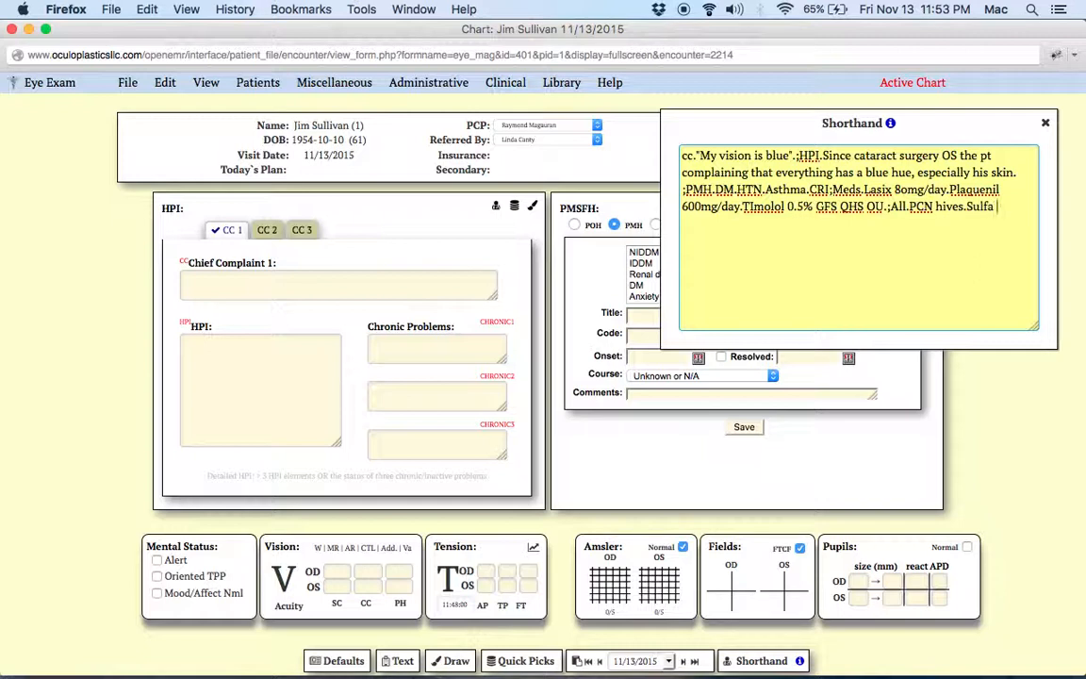
{"action": "type", "text": " rash;SURG.Appende"}
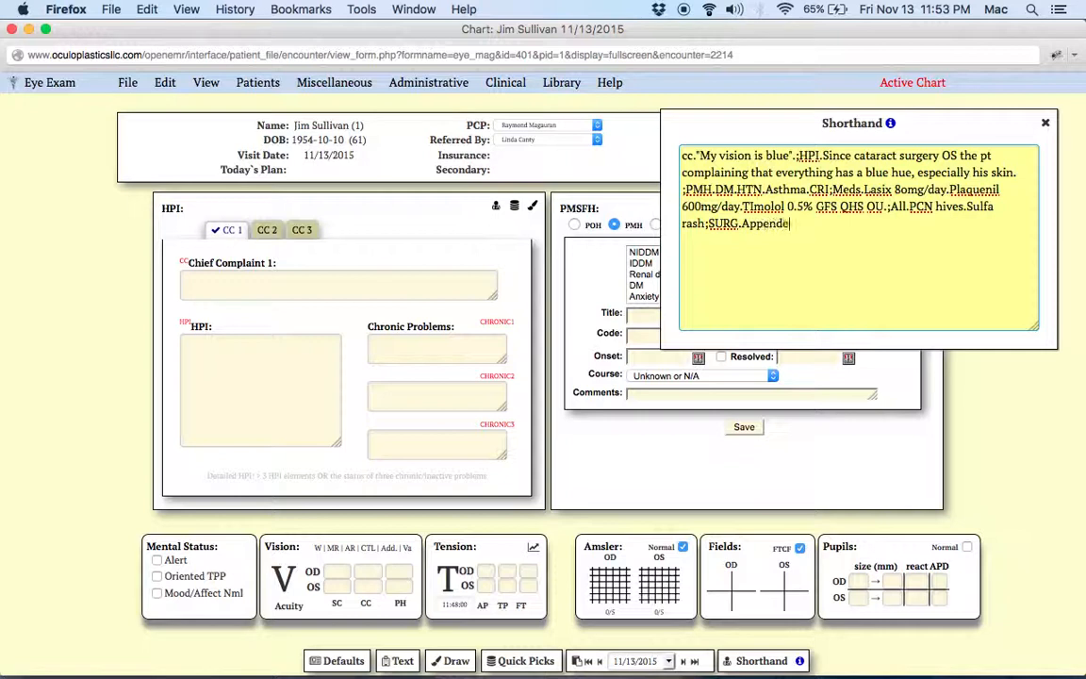
{"action": "type", "text": "ctomy 2"}
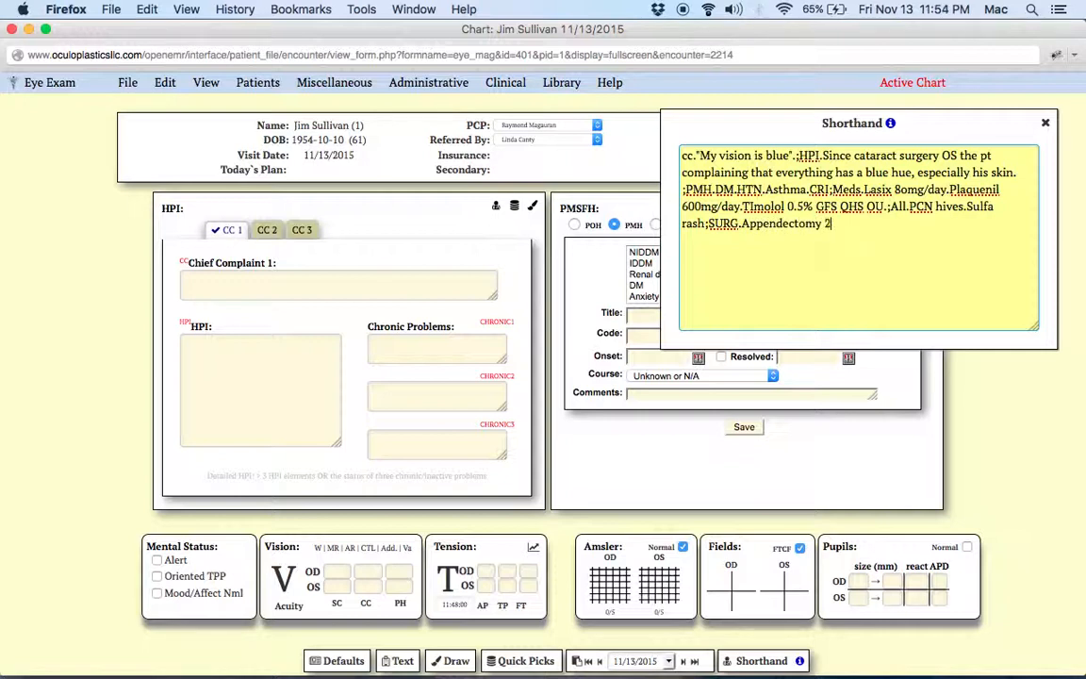
{"action": "type", "text": "000"}
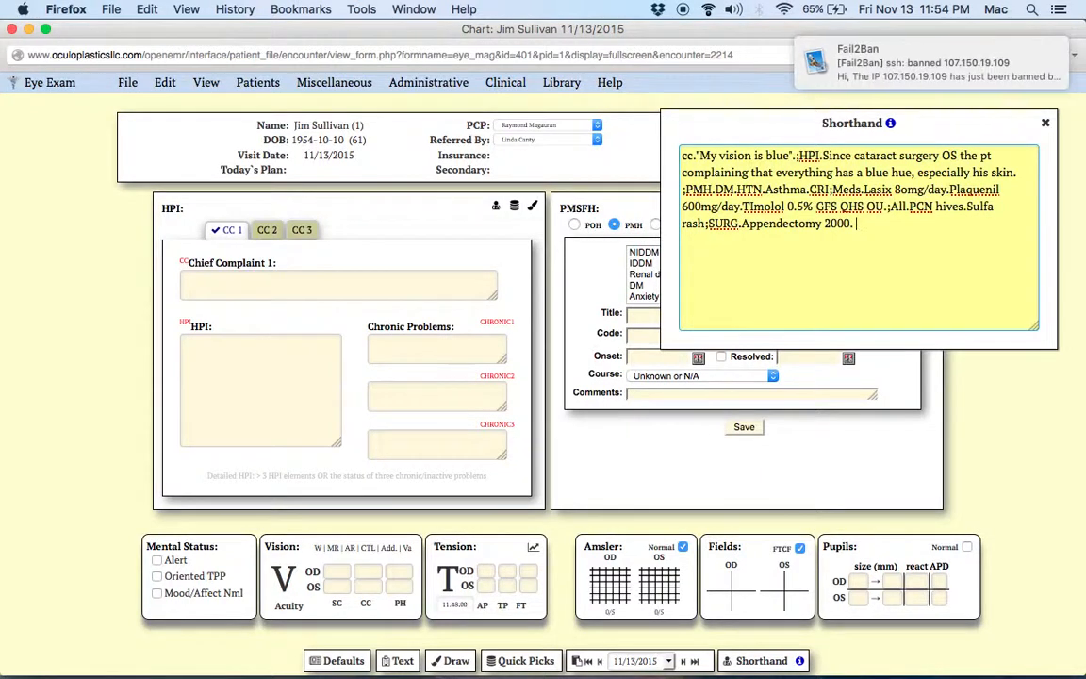
Step: Add the surgical history to the shorthand as ;SURG.Appendectomy 2000. Stent in 2007;
{"action": "type", "text": "Stent in 2007;"}
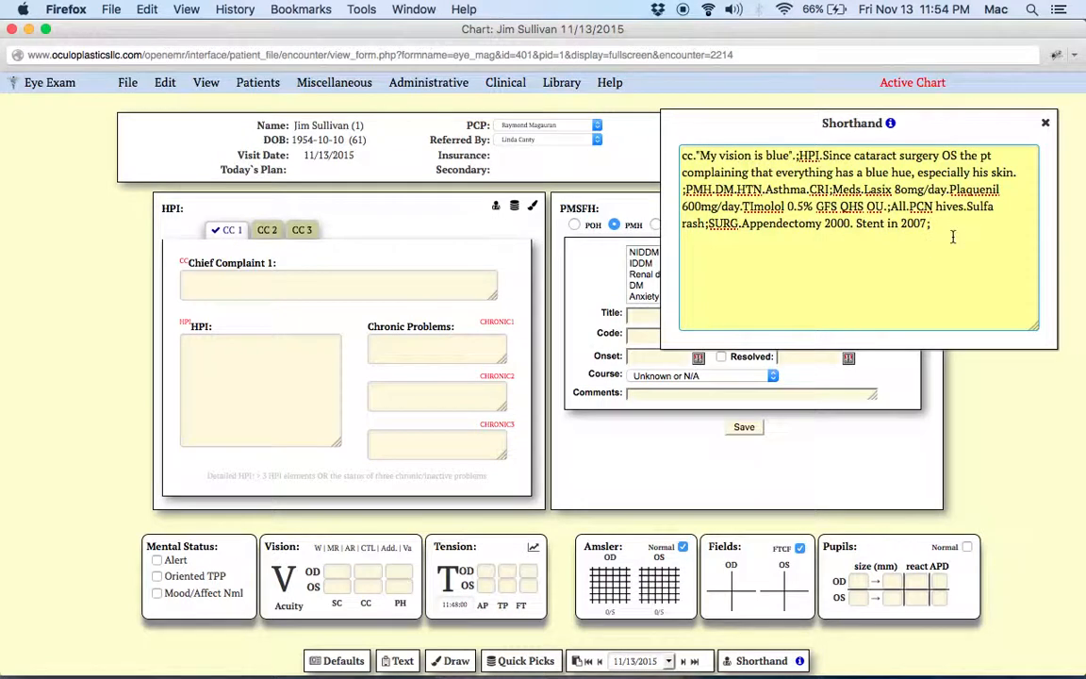
Step: Move the Shorthand box off the PMSFH section and submit the completed shorthand to the chart
{"action": "left_click_drag", "start_coordinate": [885, 118], "coordinate": [327, 114]}
{"action": "left_click", "coordinate": [289, 213]}
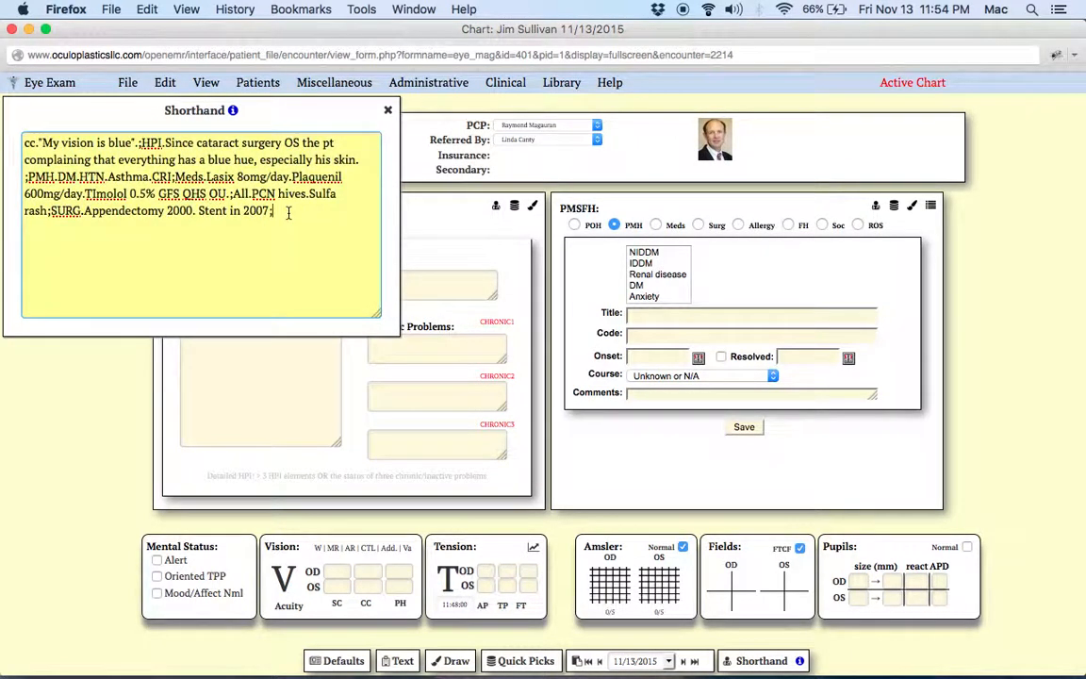
{"action": "key", "text": "Return"}
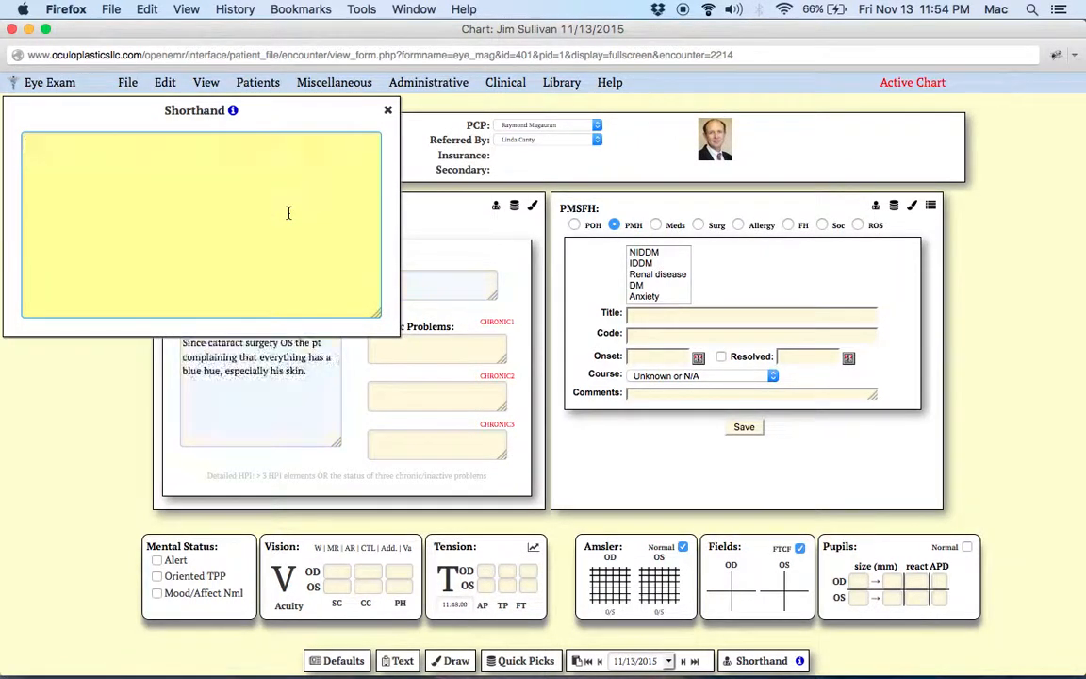
Step: Close the Shorthand box and show the PMSFH summary panel to review the recorded history
{"action": "left_click", "coordinate": [387, 114]}
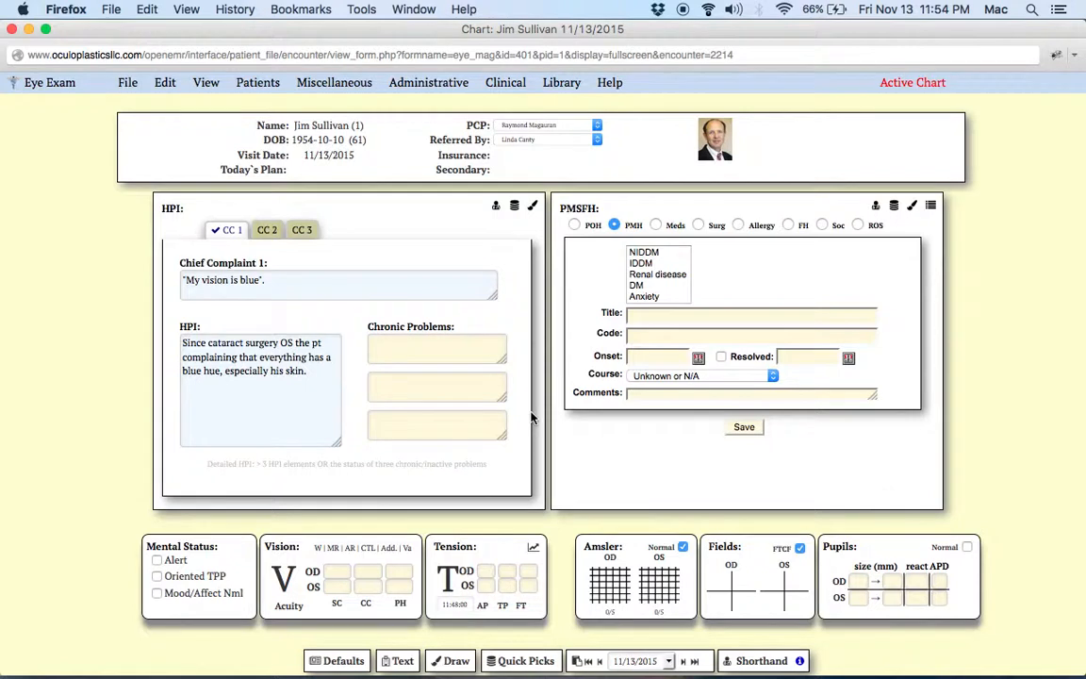
{"action": "left_click", "coordinate": [930, 205]}
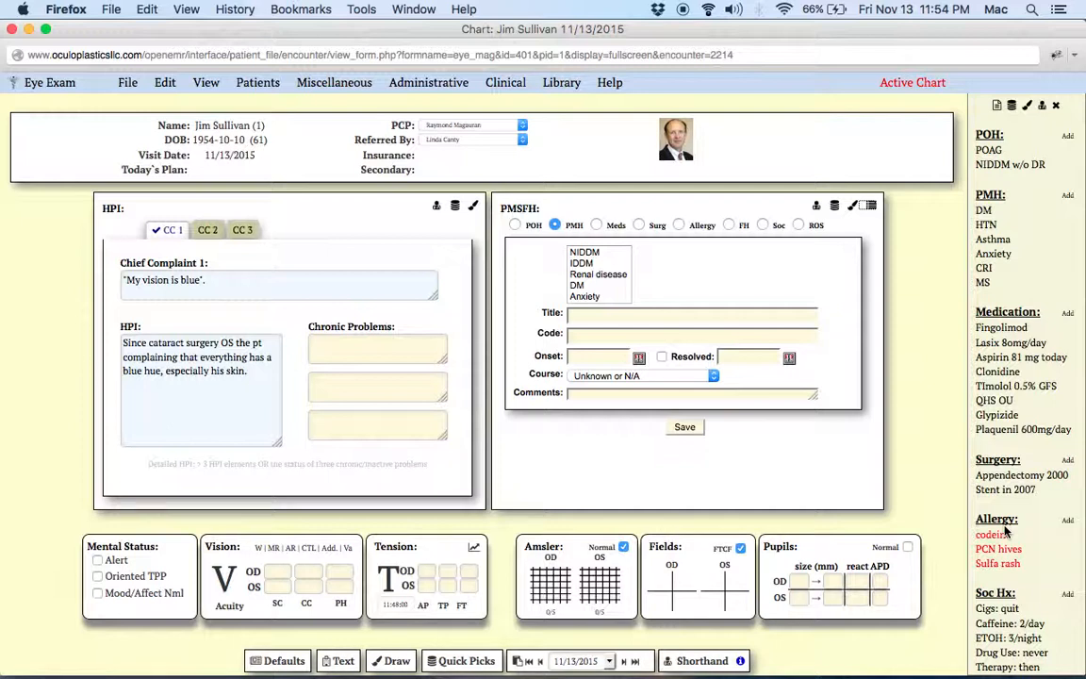
Step: Delete the DM entry from the PMH list and the NIDDM w/o DR entry from the POH list
{"action": "left_click", "coordinate": [834, 207]}
{"action": "scroll", "coordinate": [871, 323], "scroll_direction": "down", "scroll_amount": 2}
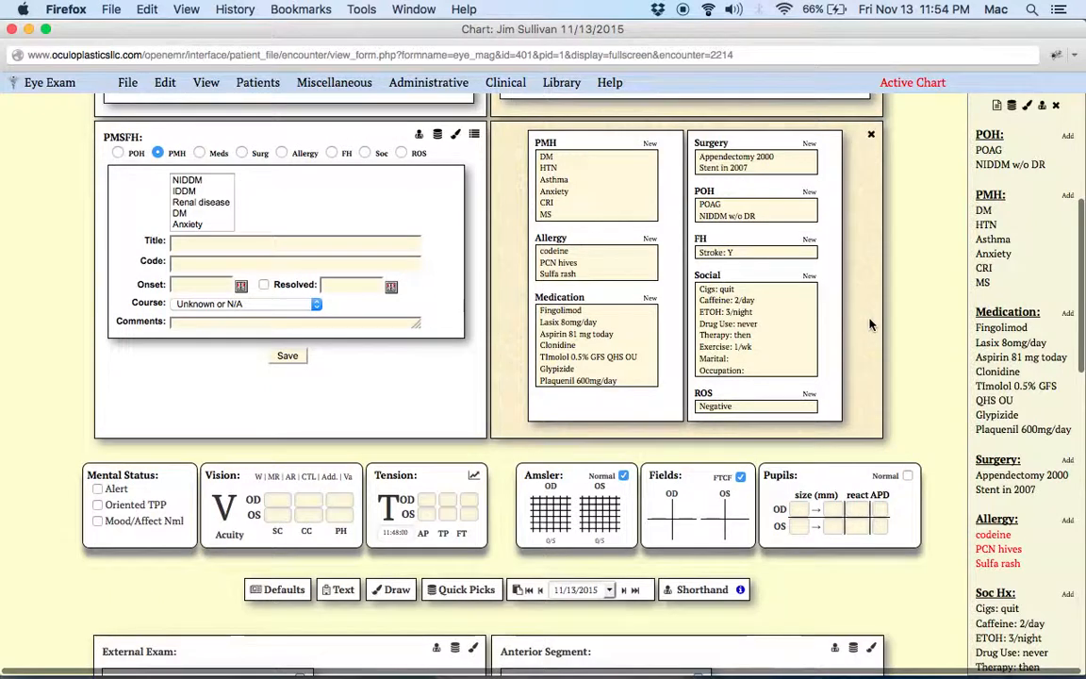
{"action": "left_click", "coordinate": [546, 158]}
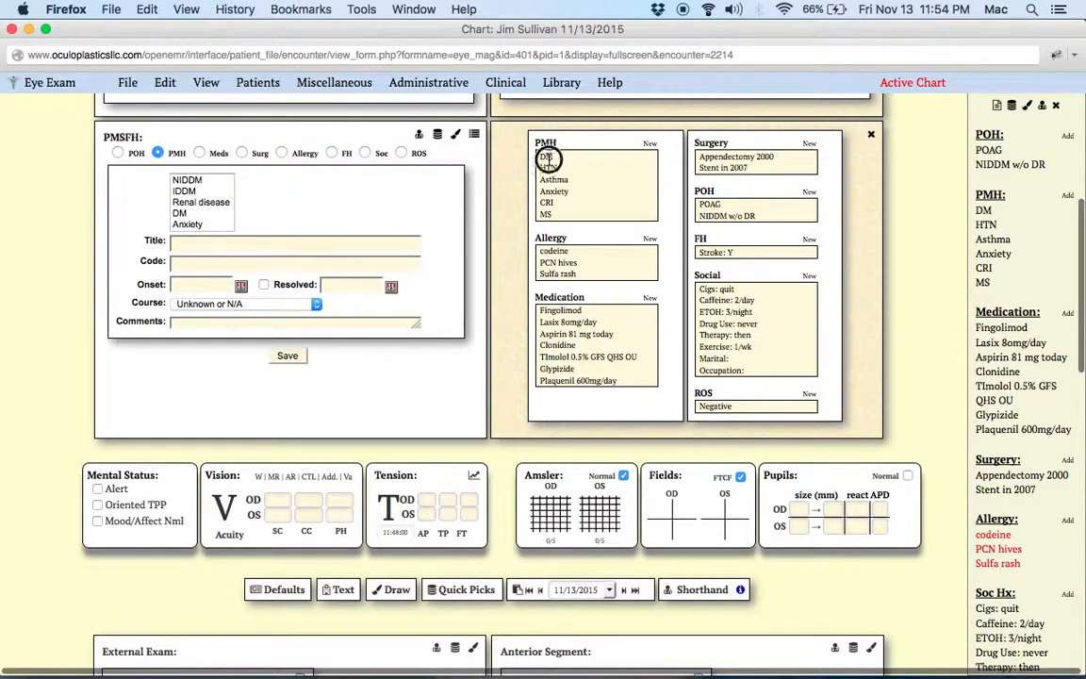
{"action": "left_click", "coordinate": [311, 356]}
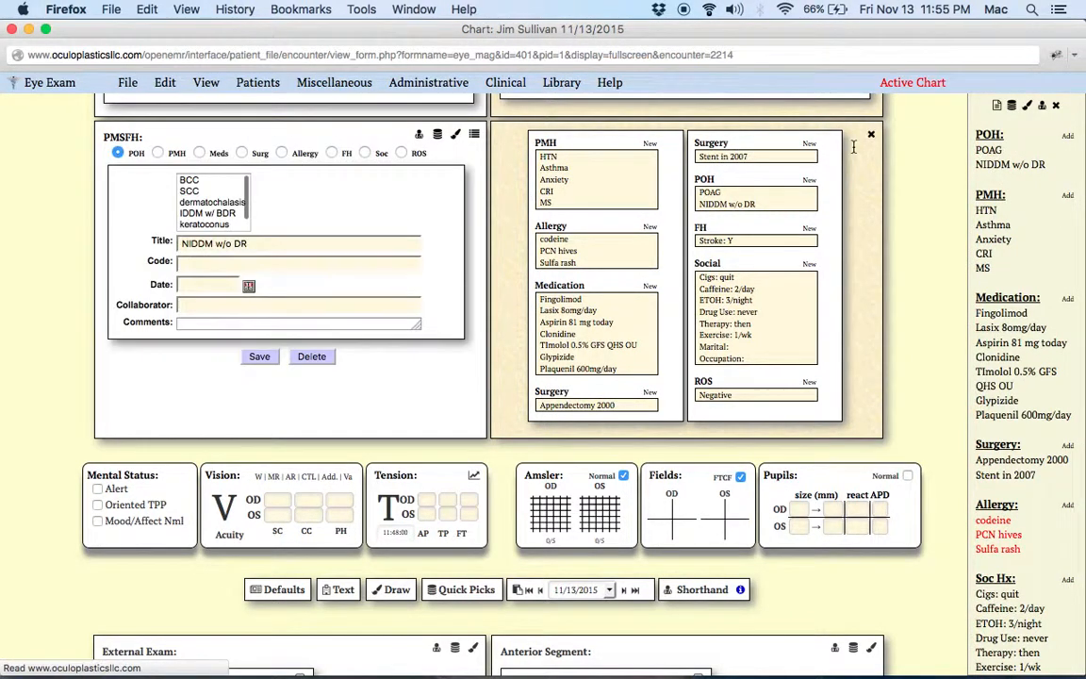
{"action": "left_click", "coordinate": [312, 356]}
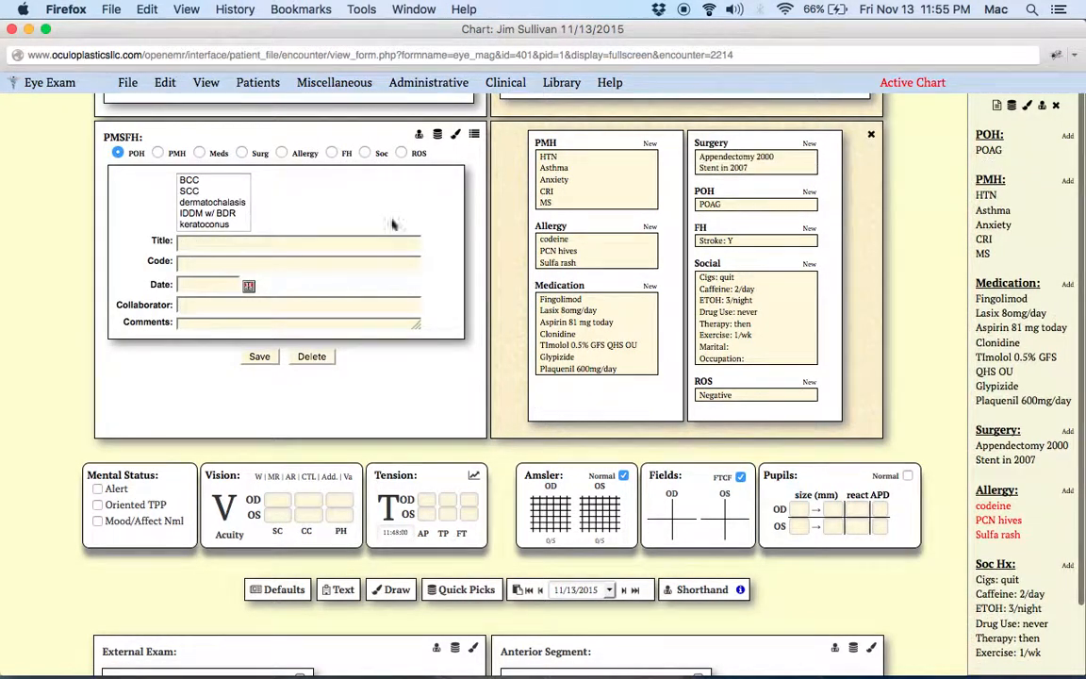
Step: Record the diabetes history by submitting the shorthand PMH.NIDDM x 25 years;
{"action": "left_click", "coordinate": [419, 137]}
{"action": "left_click", "coordinate": [202, 188]}
{"action": "type", "text": "Nl"}
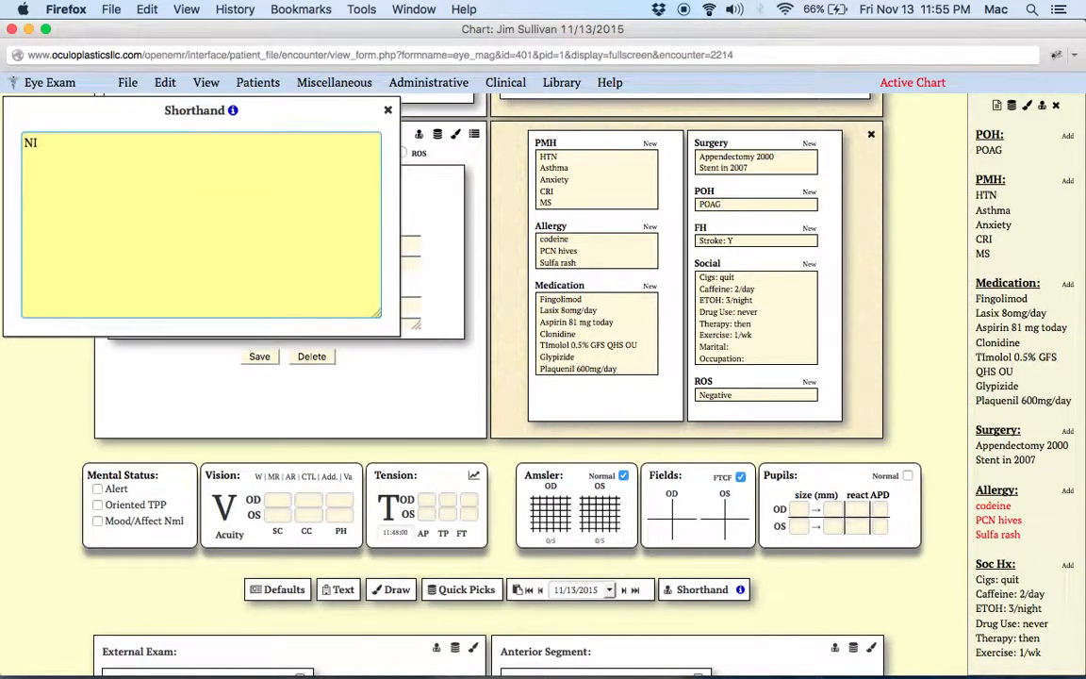
{"action": "type", "text": "DDM x 25 year"}
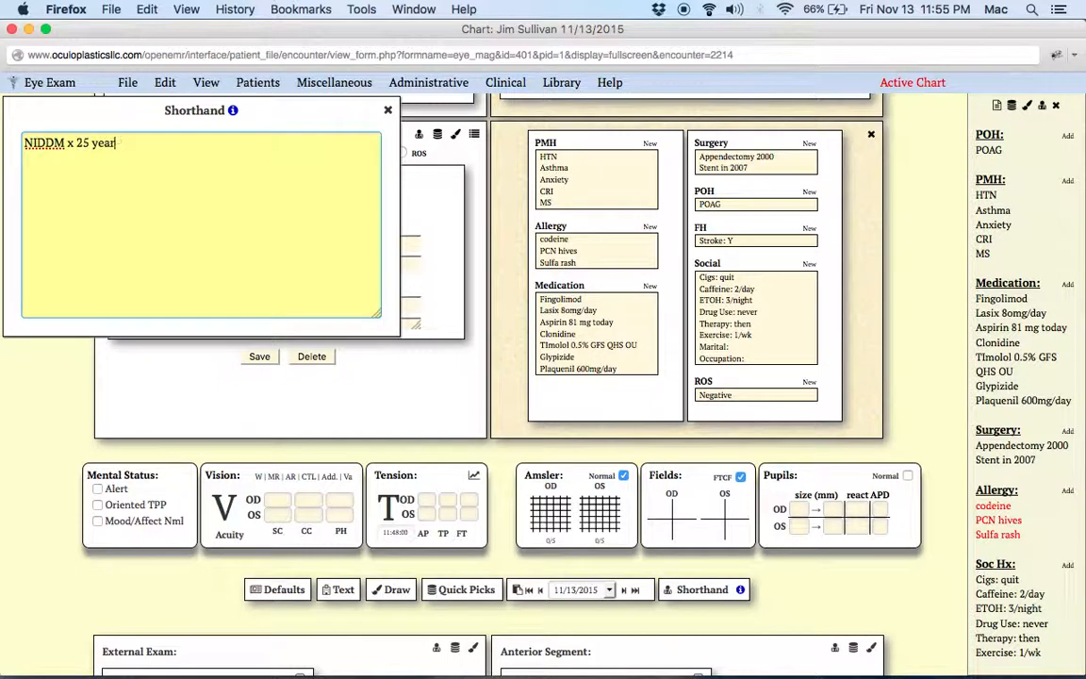
{"action": "type", "text": "s;"}
{"action": "left_click", "coordinate": [23, 142]}
{"action": "type", "text": "PMH:"}
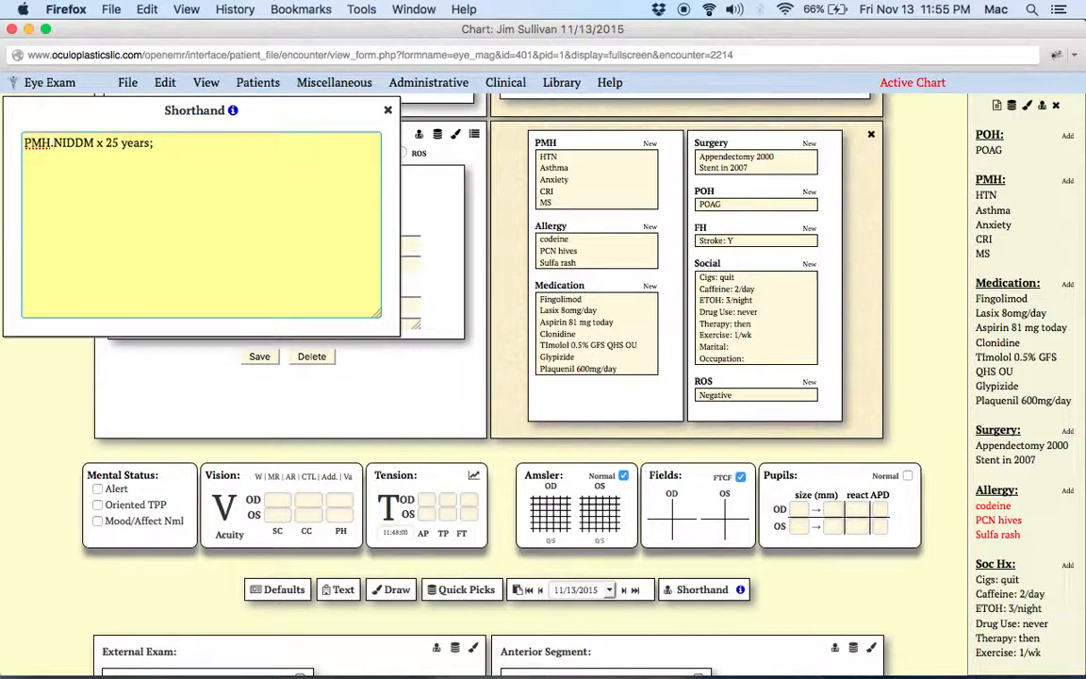
{"action": "key", "text": "Return"}
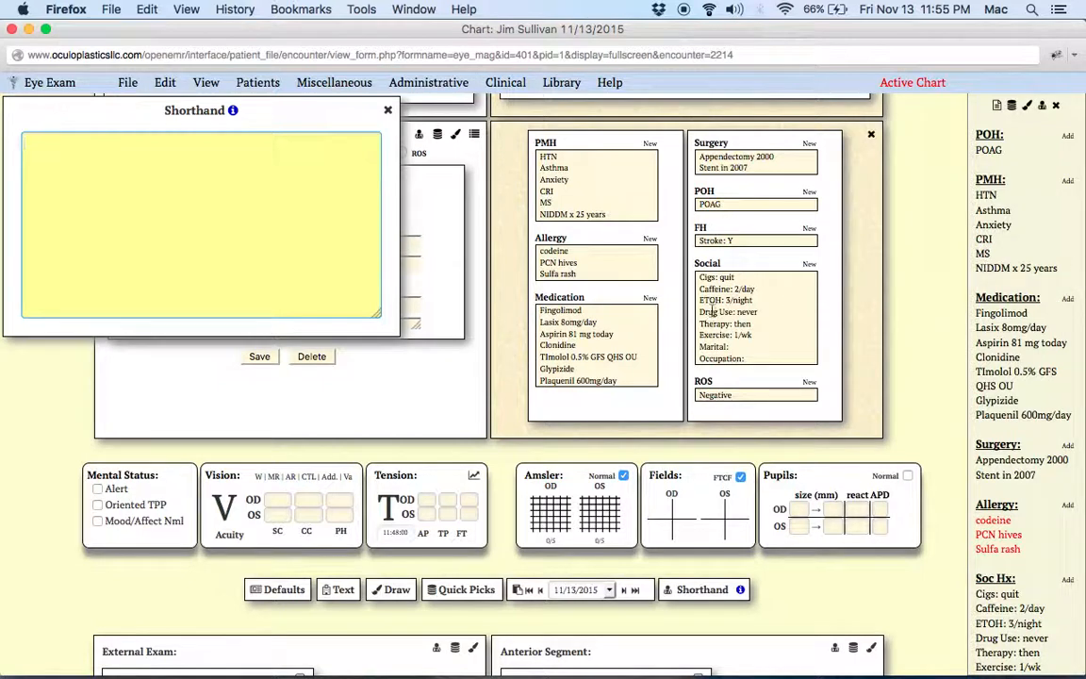
Step: Fill the exam sections with the default normal findings by submitting the shorthand D;
{"action": "scroll", "coordinate": [714, 317], "scroll_direction": "down", "scroll_amount": 5}
{"action": "scroll", "coordinate": [714, 317], "scroll_direction": "down", "scroll_amount": 2}
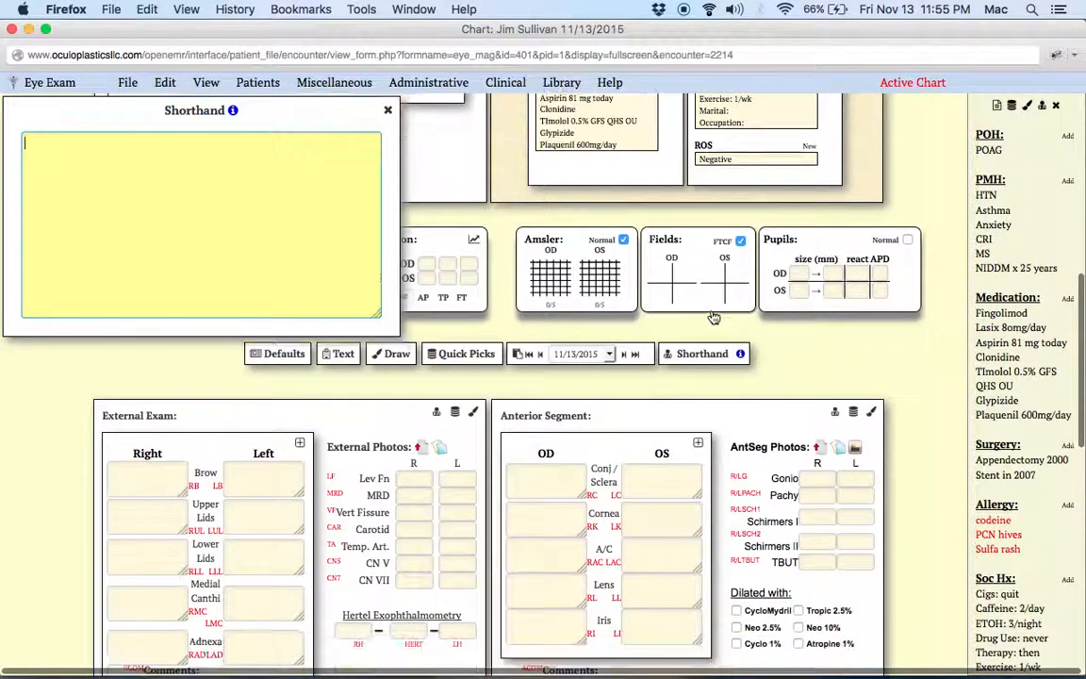
{"action": "scroll", "coordinate": [714, 316], "scroll_direction": "up", "scroll_amount": 7}
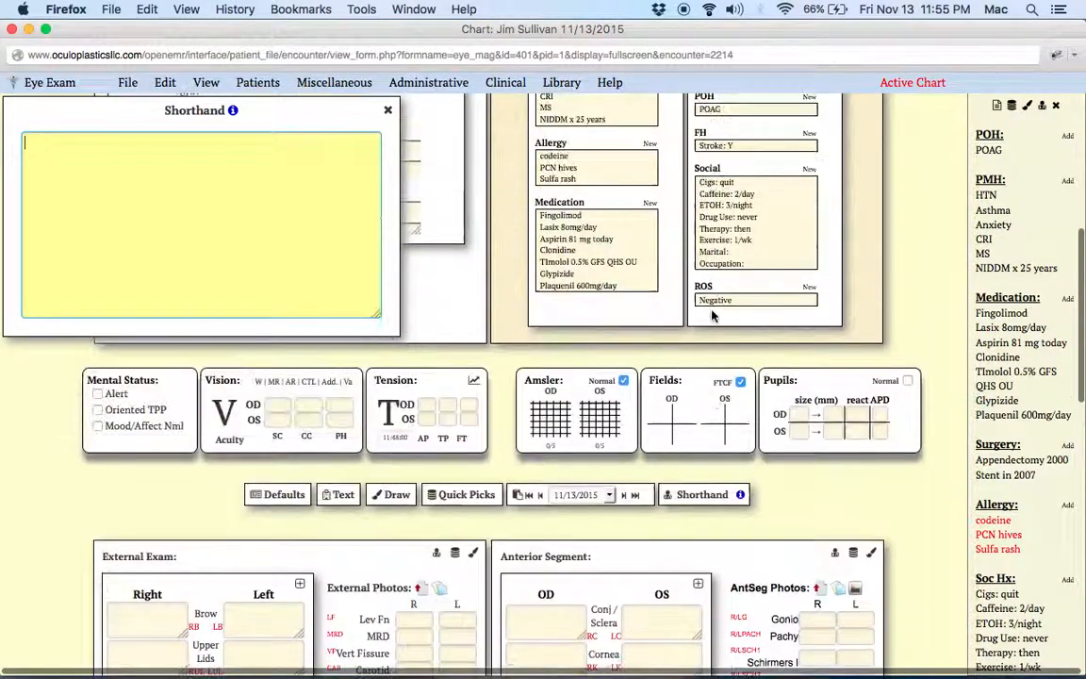
{"action": "scroll", "coordinate": [713, 315], "scroll_direction": "down", "scroll_amount": 5}
{"action": "scroll", "coordinate": [714, 311], "scroll_direction": "down", "scroll_amount": 2}
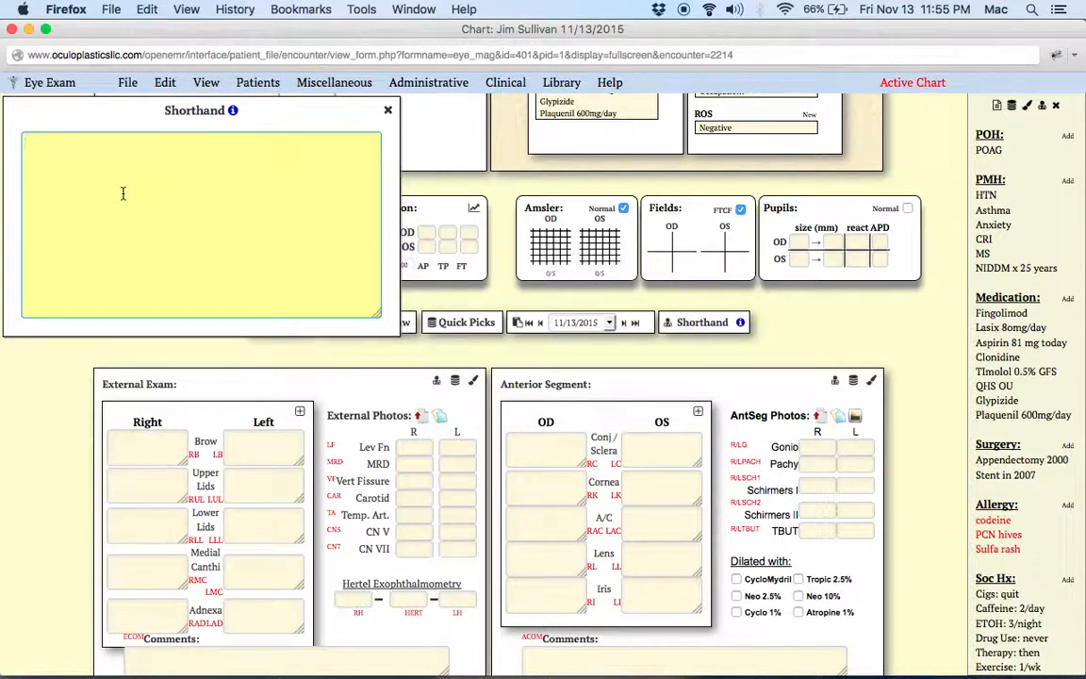
{"action": "type", "text": "D"}
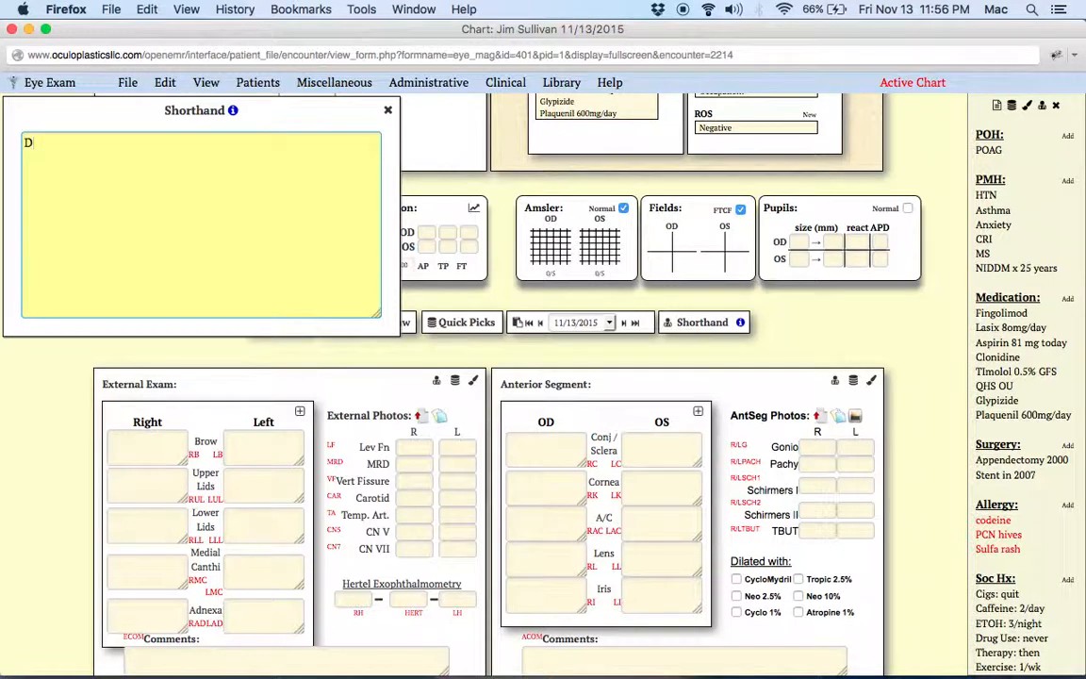
{"action": "type", "text": ";"}
{"action": "key", "text": "Return"}
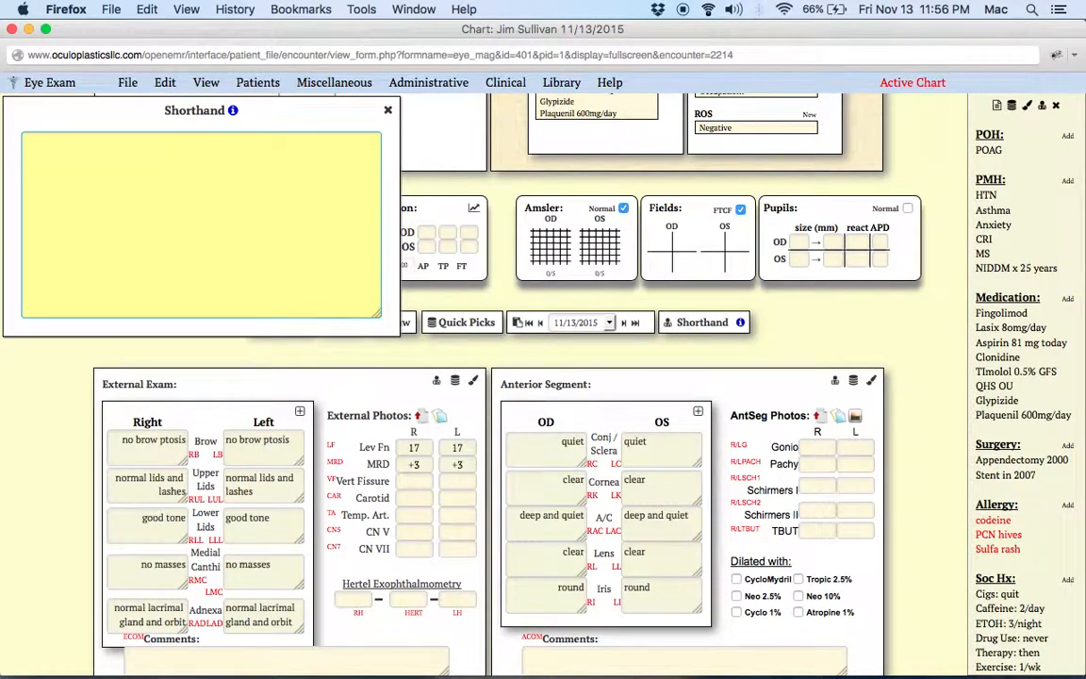
Step: Review the default findings in the Anterior Segment and Retina sections and show the Alternate Cover Test grid in Neuro
{"action": "scroll", "coordinate": [582, 573], "scroll_direction": "down", "scroll_amount": 5}
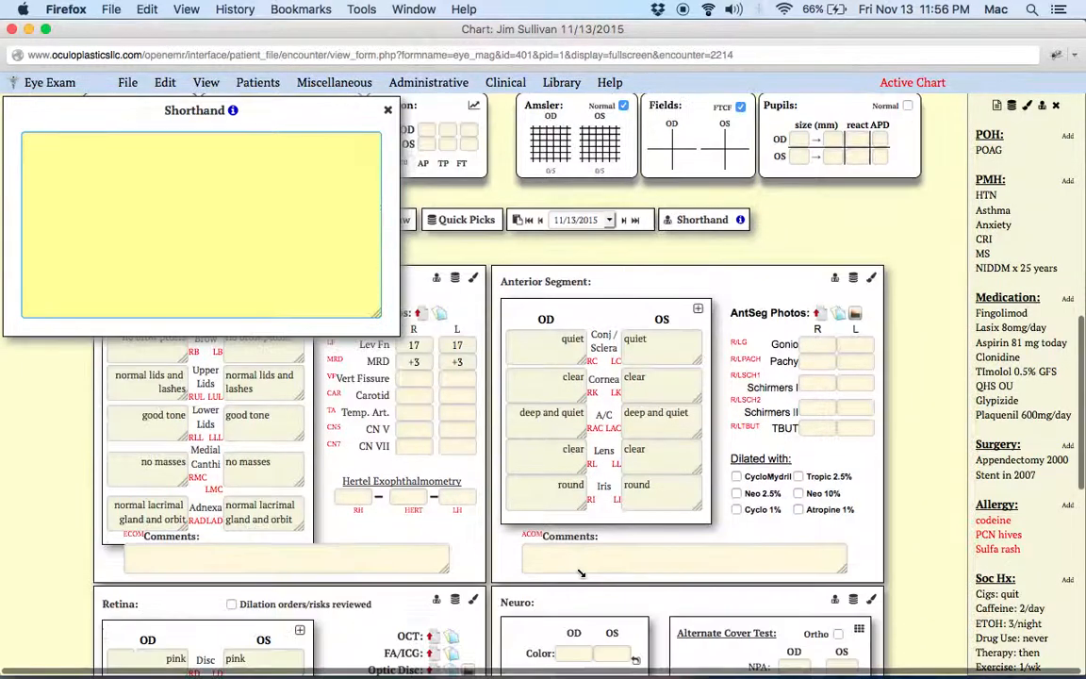
{"action": "scroll", "coordinate": [582, 573], "scroll_direction": "down", "scroll_amount": 3}
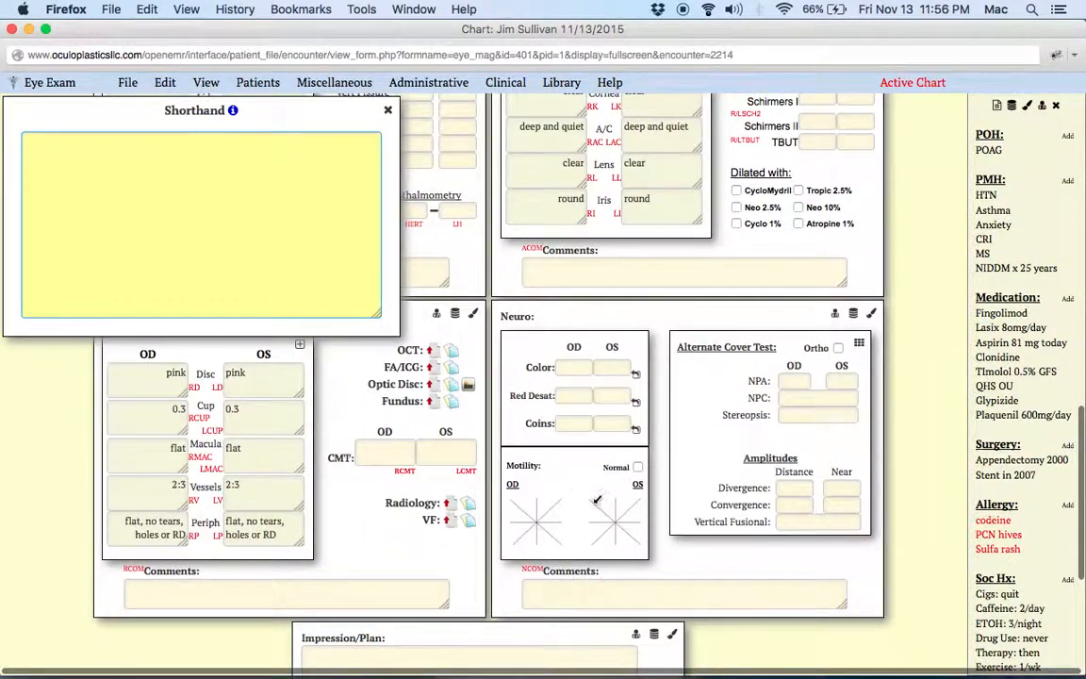
{"action": "left_click", "coordinate": [724, 347]}
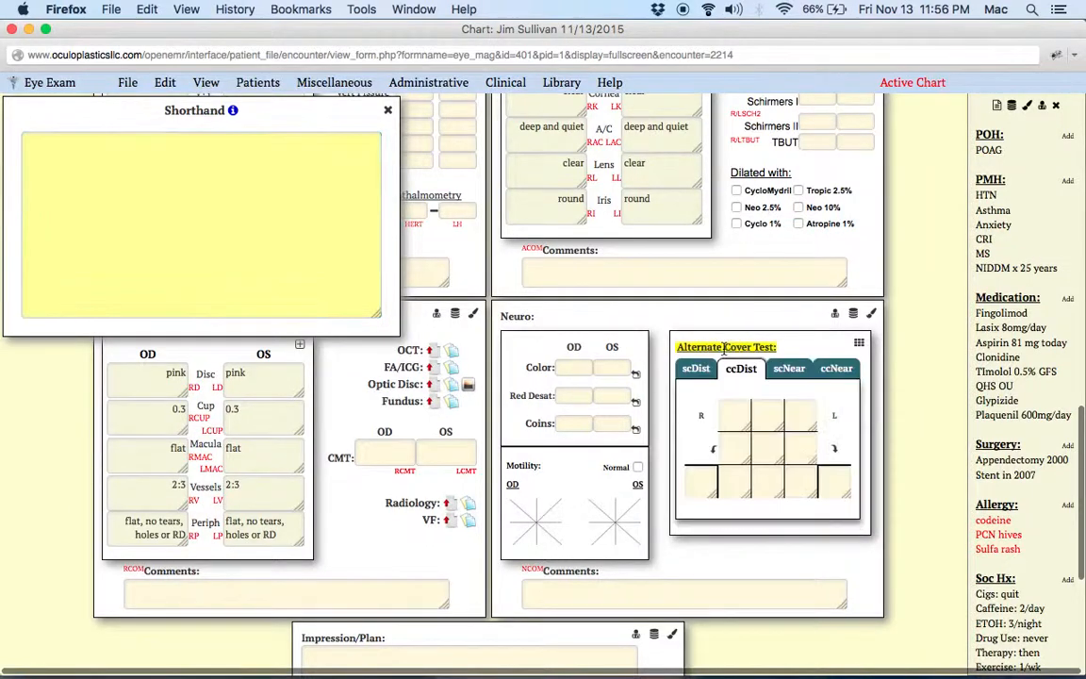
{"action": "scroll", "coordinate": [728, 396], "scroll_direction": "up", "scroll_amount": 3}
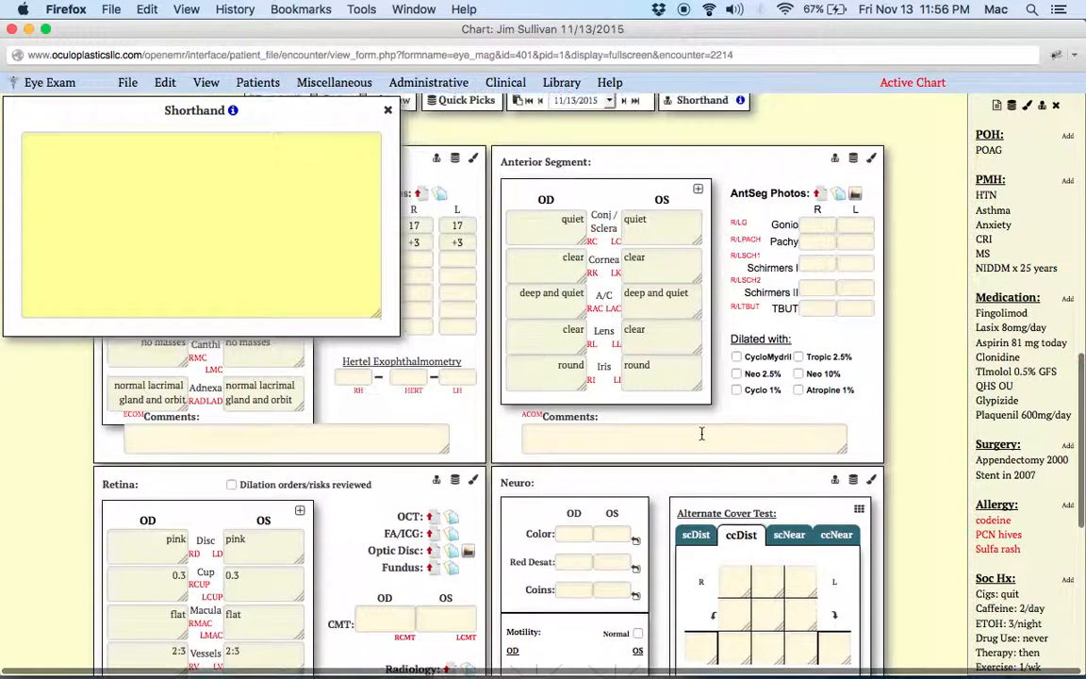
{"action": "scroll", "coordinate": [348, 601], "scroll_direction": "down", "scroll_amount": 3}
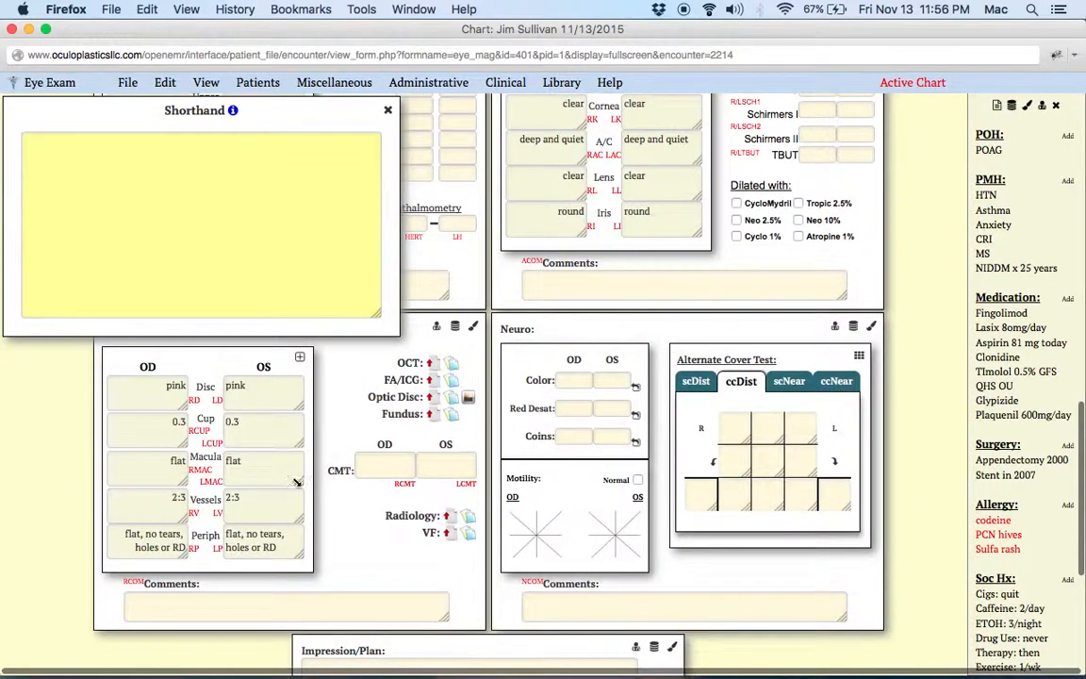
Step: Enter the right upper and left lower lid findings in the Shorthand box as d:RUL.Stye lat, red, tender;LLL.ect med
{"action": "left_click", "coordinate": [185, 232]}
{"action": "type", "text": "d:"}
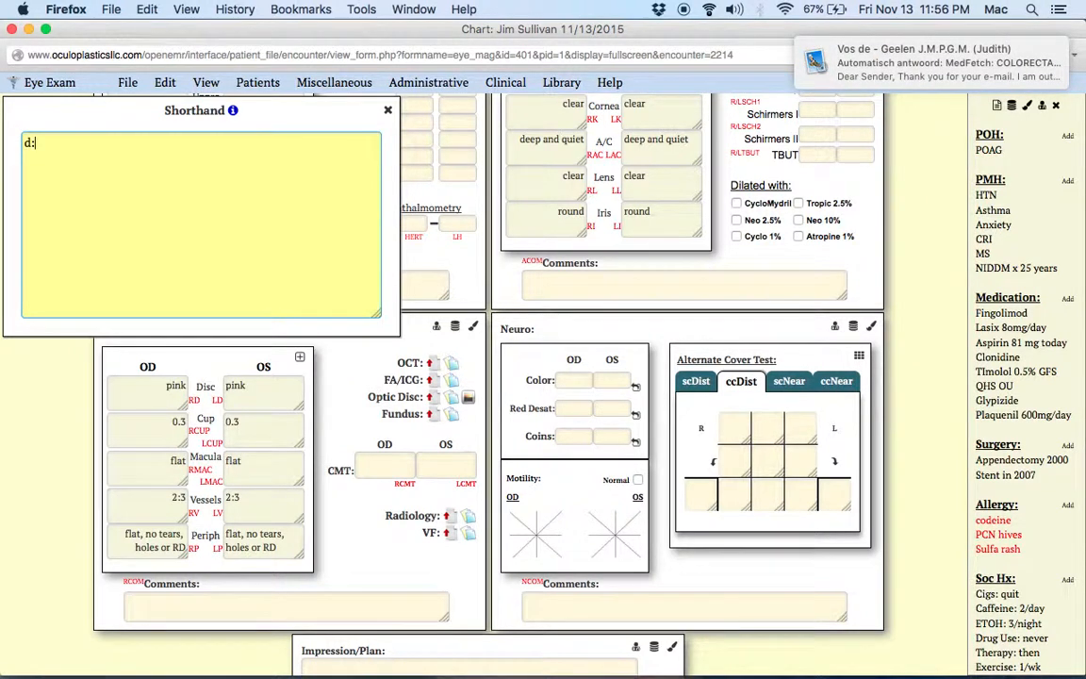
{"action": "type", "text": "RUL.Stye la"}
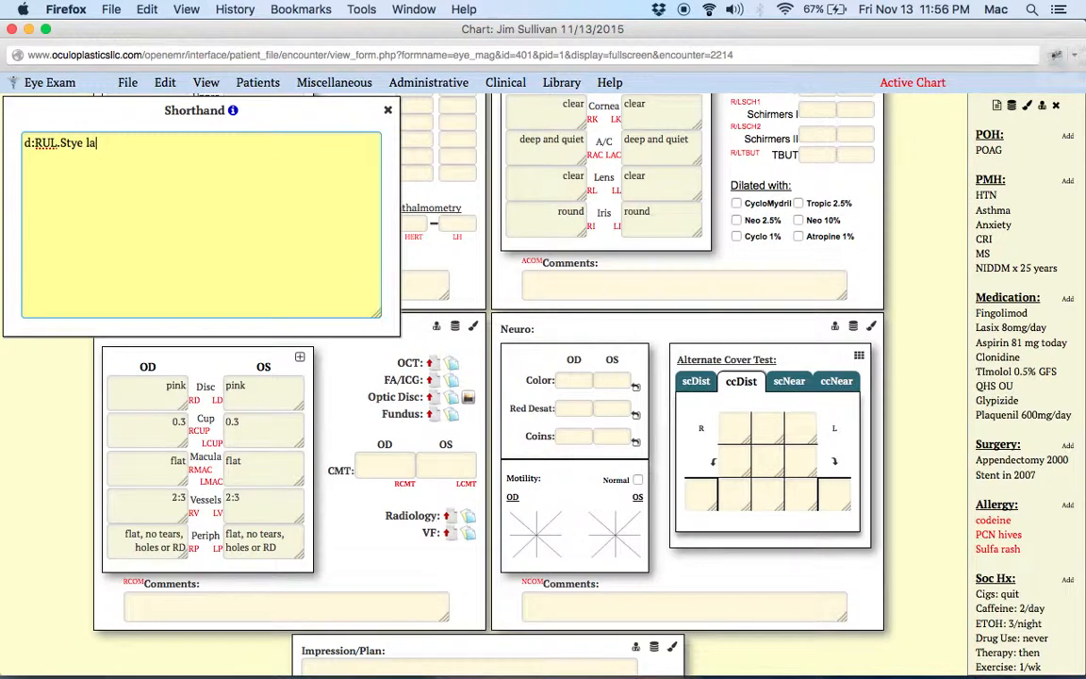
{"action": "type", "text": "t, red, tender;LLL.ect"}
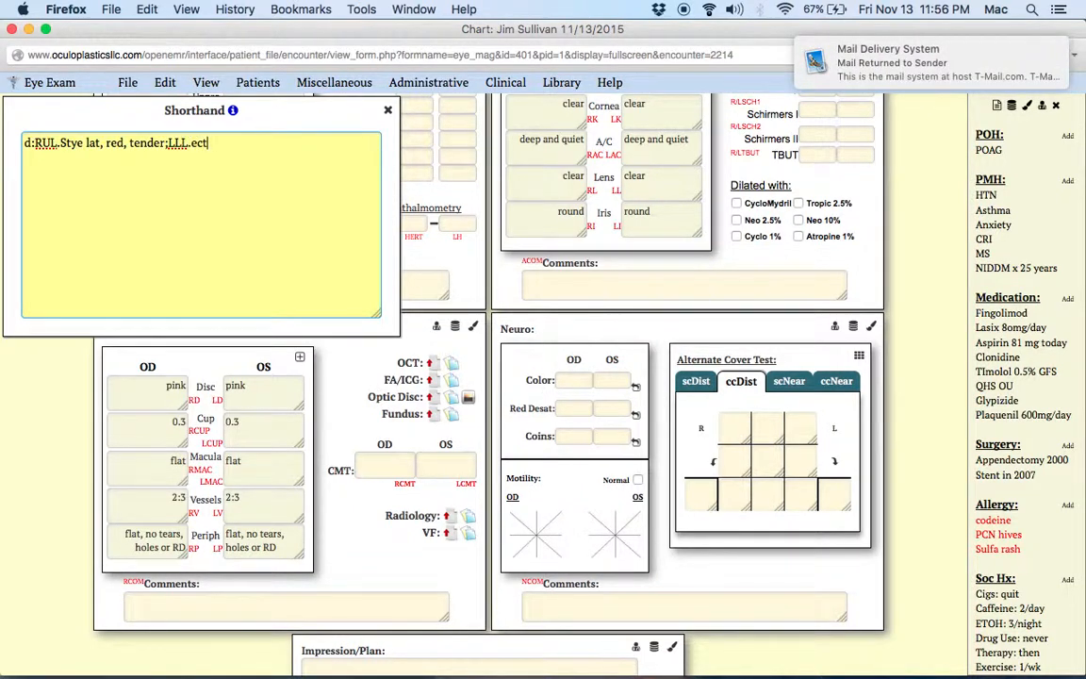
{"action": "type", "text": " med"}
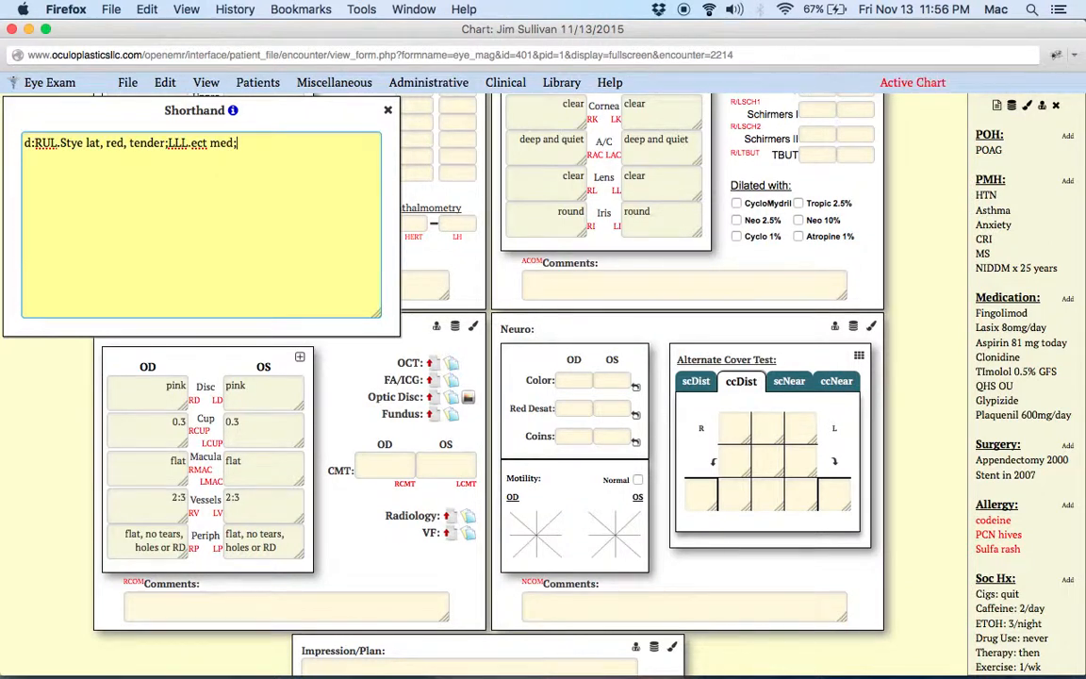
{"action": "type", "text": ";LLL.5mm BCC centrlly.a"}
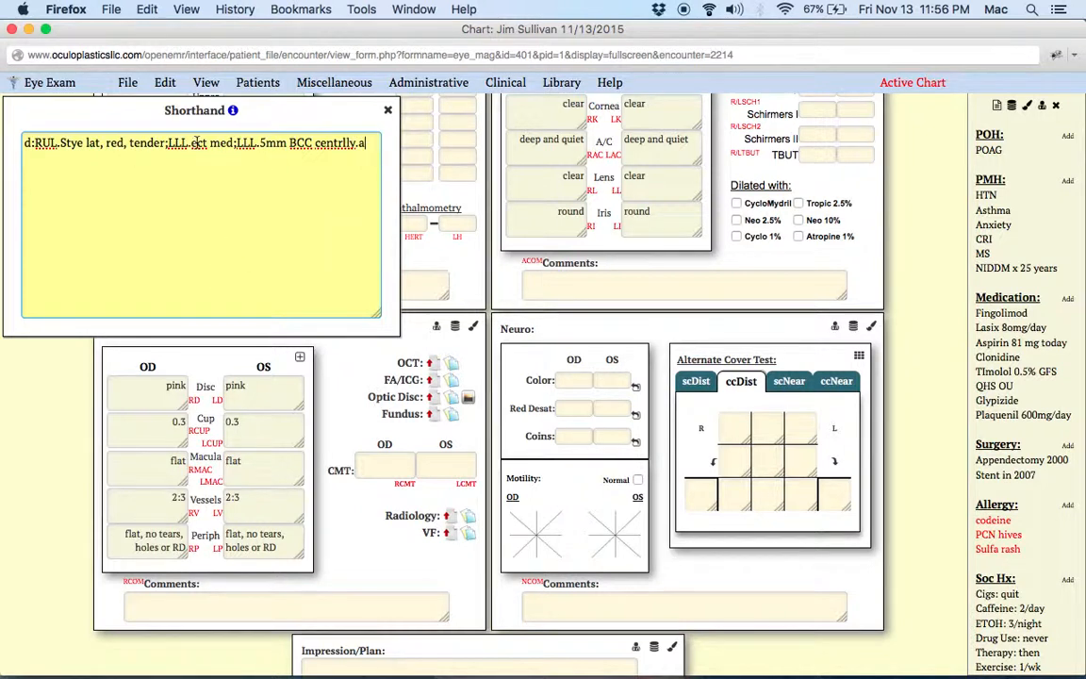
Step: Append the left lower lid lesion to the shorthand as ;LLL.5mm BCC centrally.a; and submit it to the chart
{"action": "left_click", "coordinate": [341, 142]}
{"action": "type", "text": "a"}
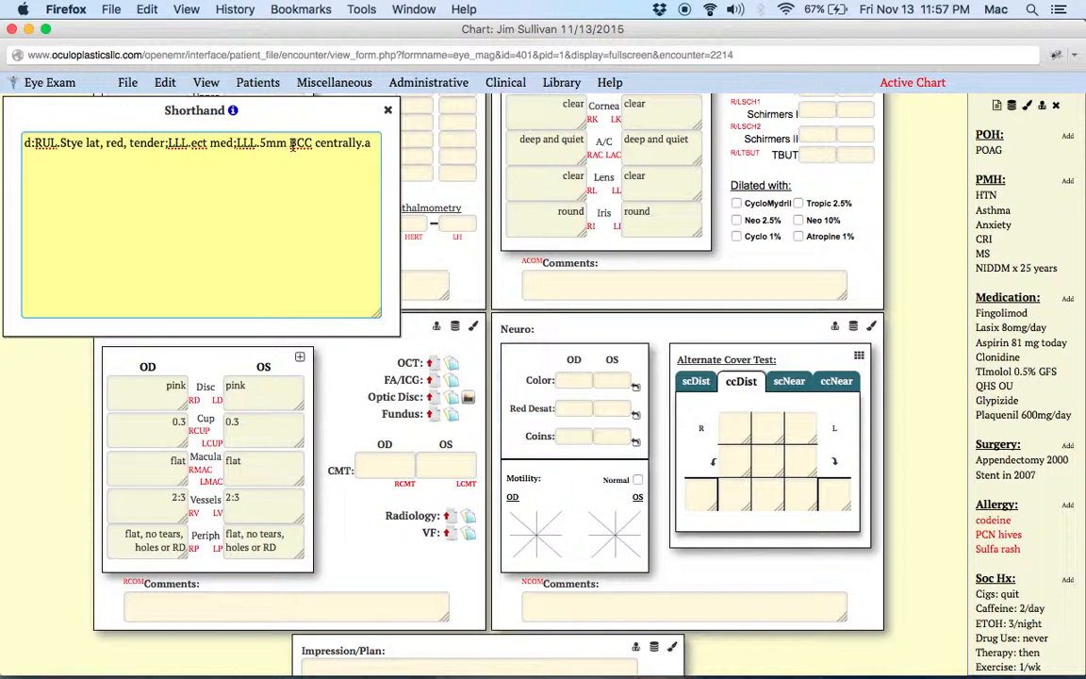
{"action": "left_click", "coordinate": [370, 144]}
{"action": "key", "text": "Return"}
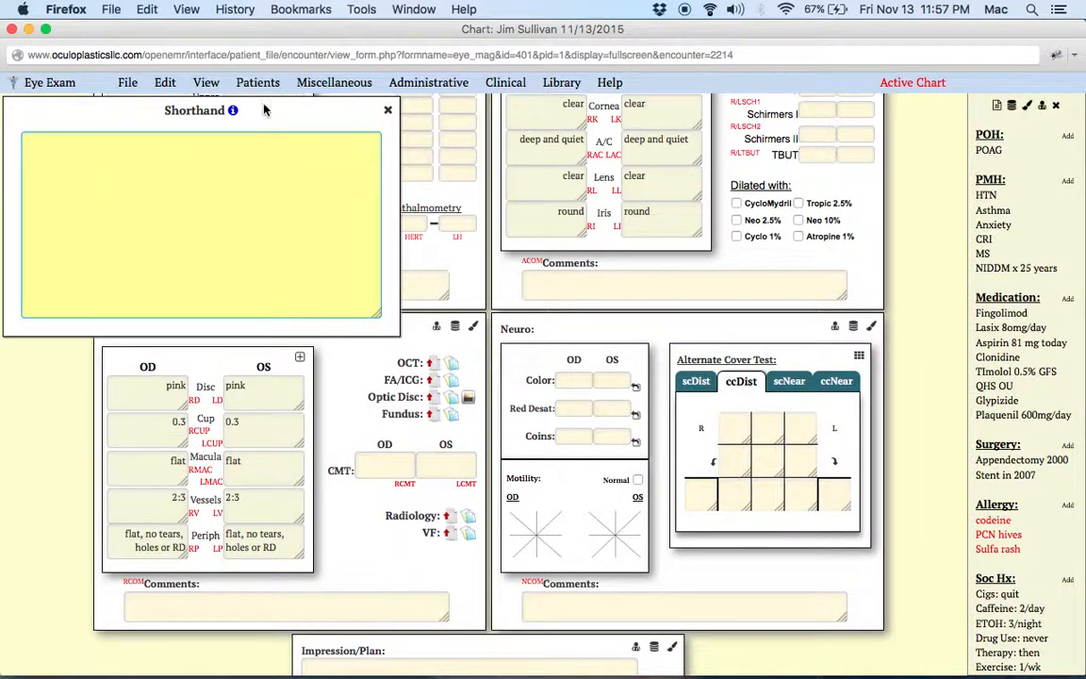
Step: Expand the External Exam findings table to examine the complete lower lid text
{"action": "scroll", "coordinate": [429, 168], "scroll_direction": "up", "scroll_amount": 5}
{"action": "scroll", "coordinate": [429, 168], "scroll_direction": "up", "scroll_amount": 3}
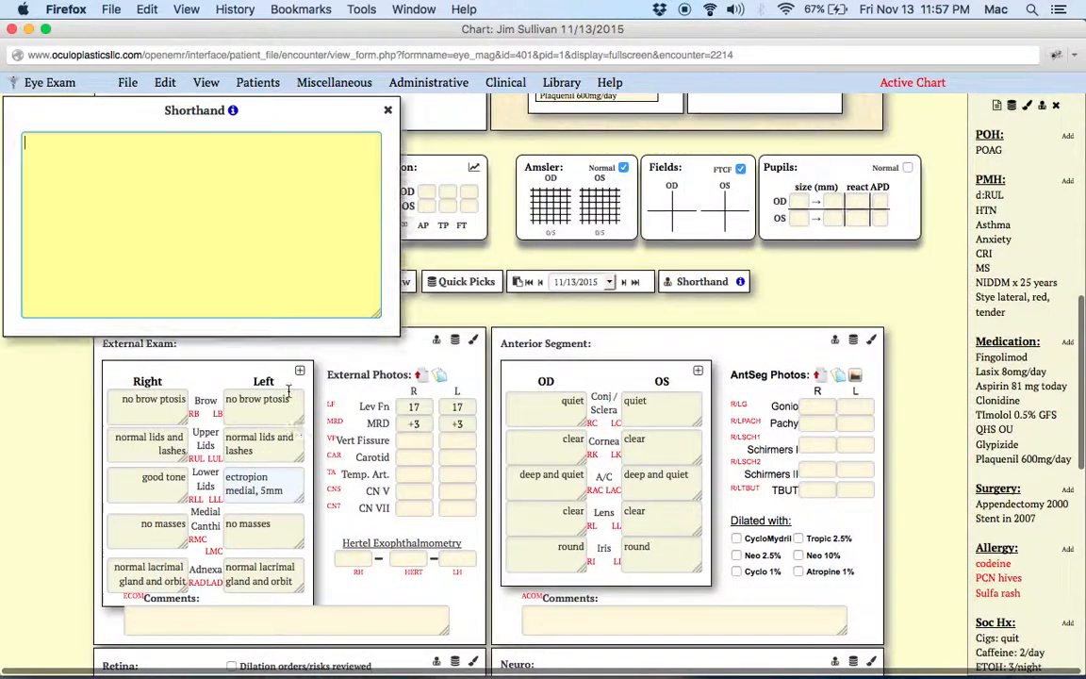
{"action": "left_click", "coordinate": [300, 370]}
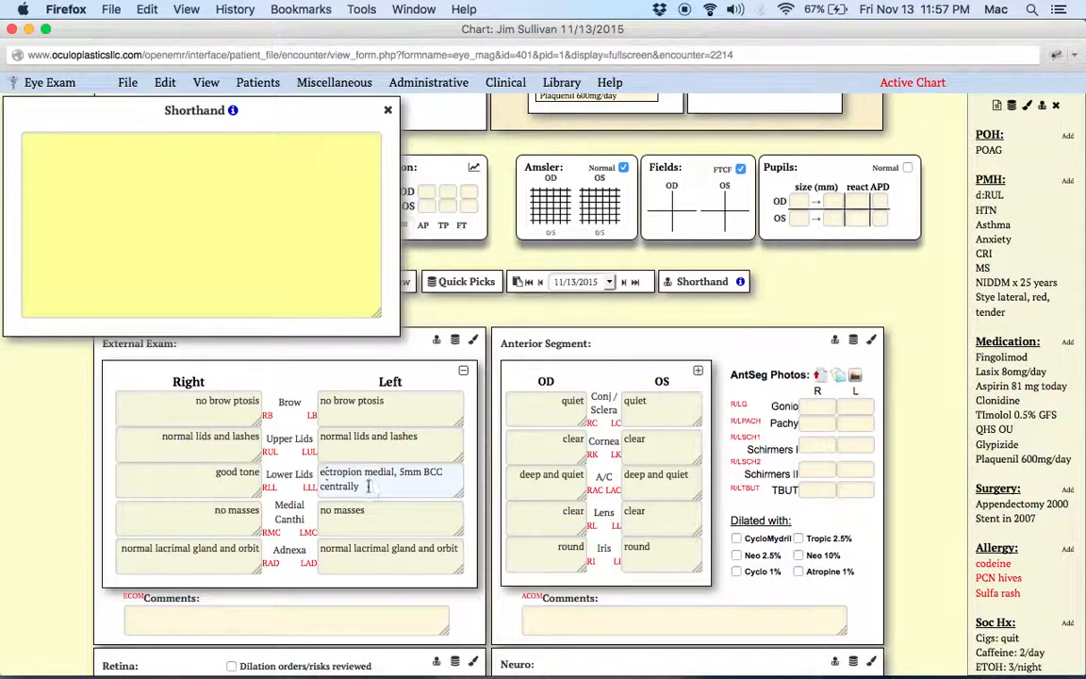
Step: Paste the copied lid shorthand back into the Shorthand box and place the cursor at its end
{"action": "left_click", "coordinate": [218, 176]}
{"action": "key", "text": "super+v"}
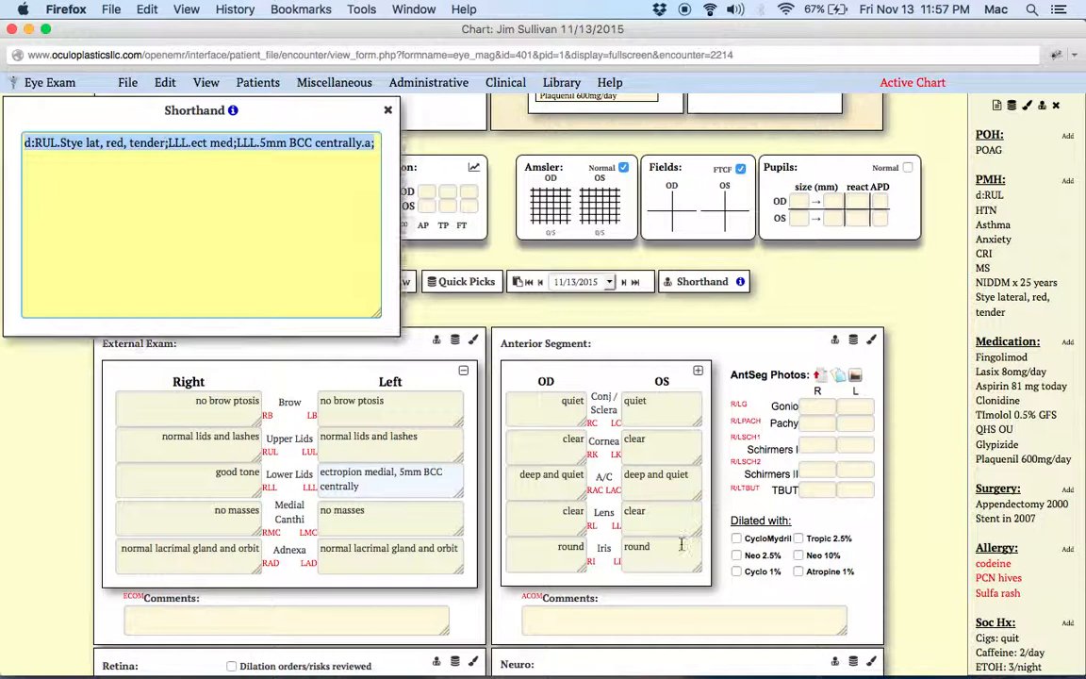
{"action": "scroll", "coordinate": [558, 484], "scroll_direction": "down", "scroll_amount": 2}
{"action": "scroll", "coordinate": [559, 484], "scroll_direction": "down", "scroll_amount": 4}
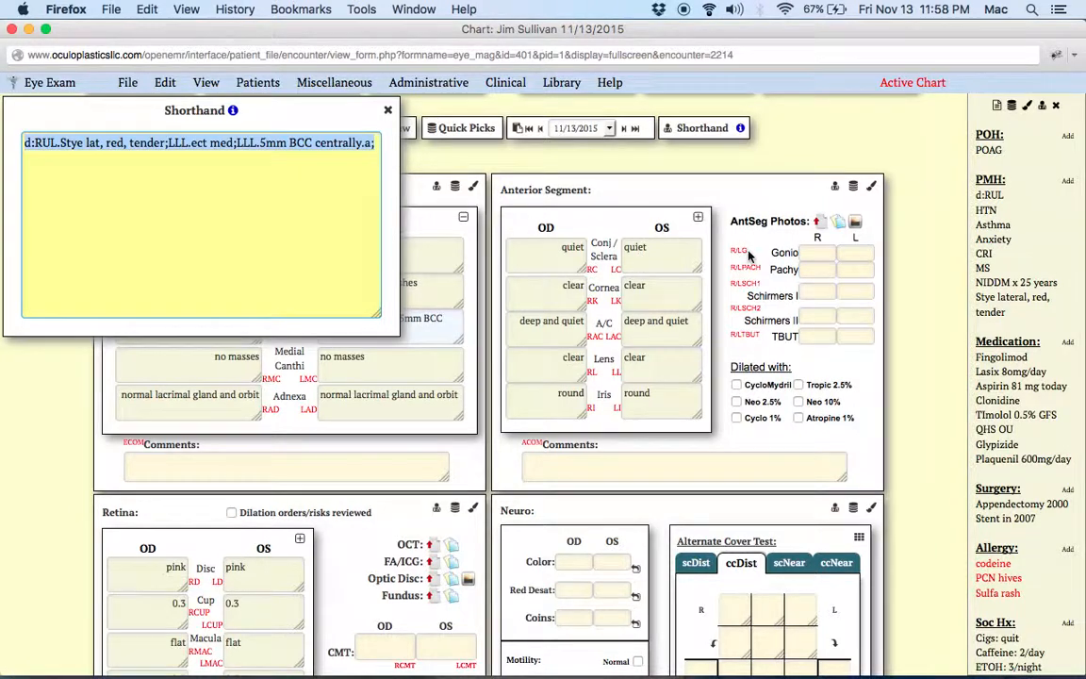
{"action": "scroll", "coordinate": [611, 380], "scroll_direction": "up", "scroll_amount": 3}
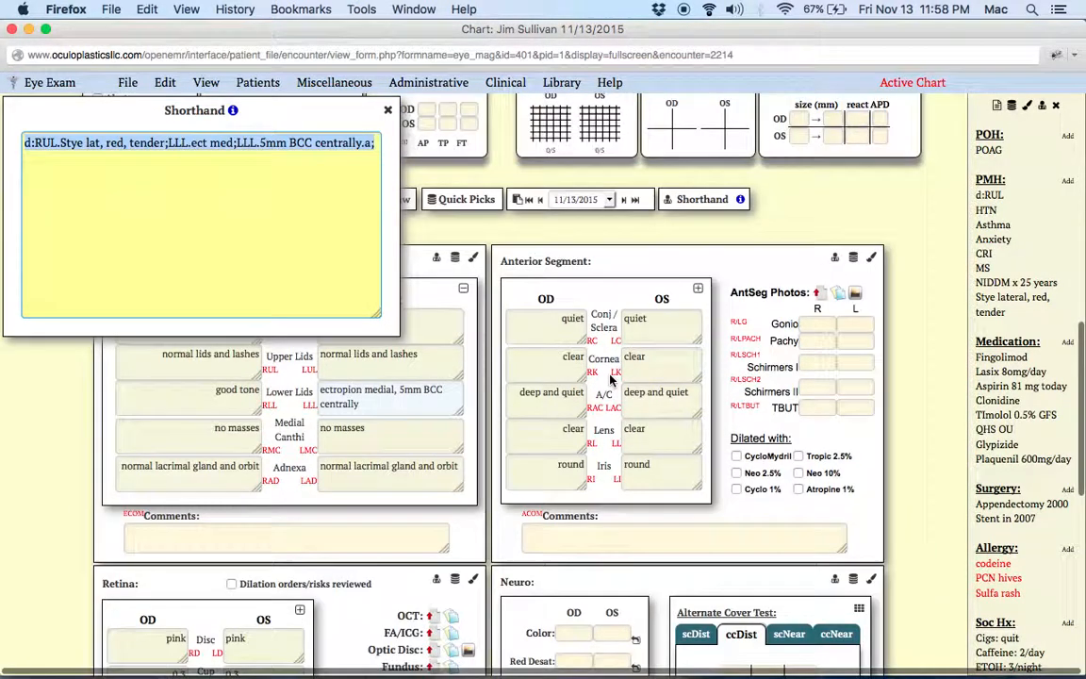
{"action": "scroll", "coordinate": [611, 380], "scroll_direction": "down", "scroll_amount": 2}
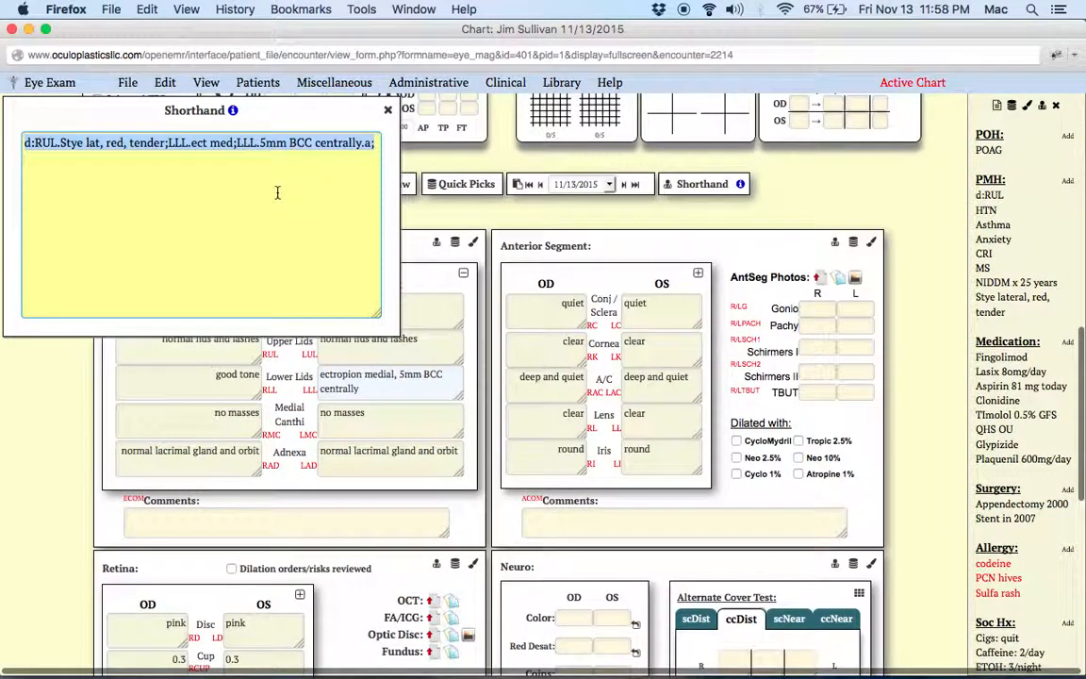
{"action": "left_click", "coordinate": [377, 144]}
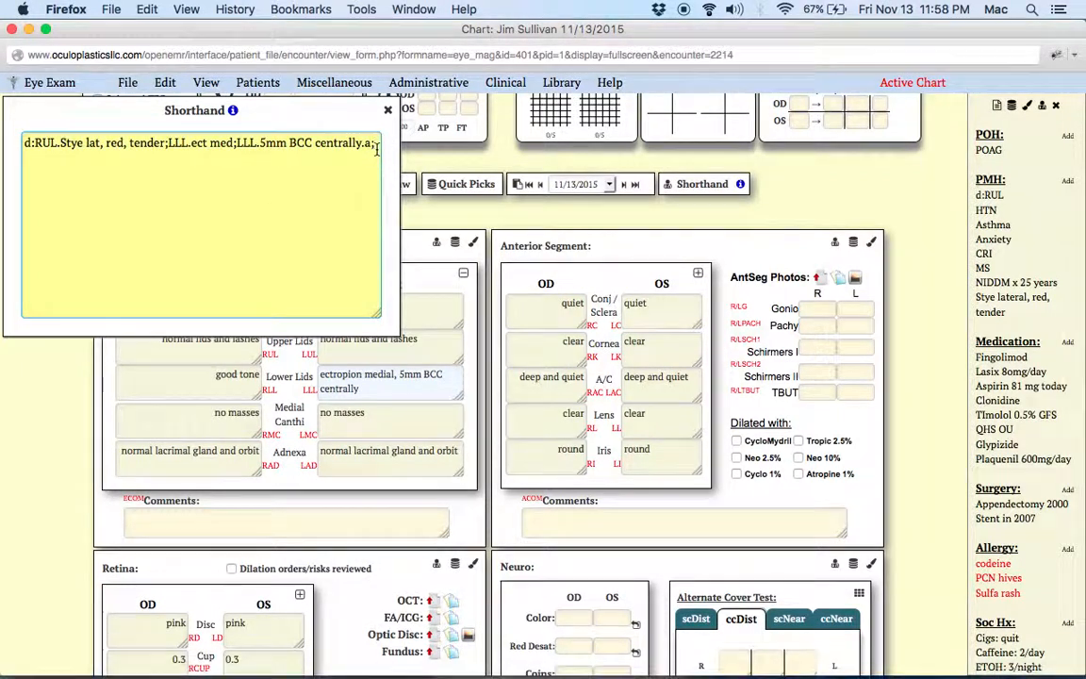